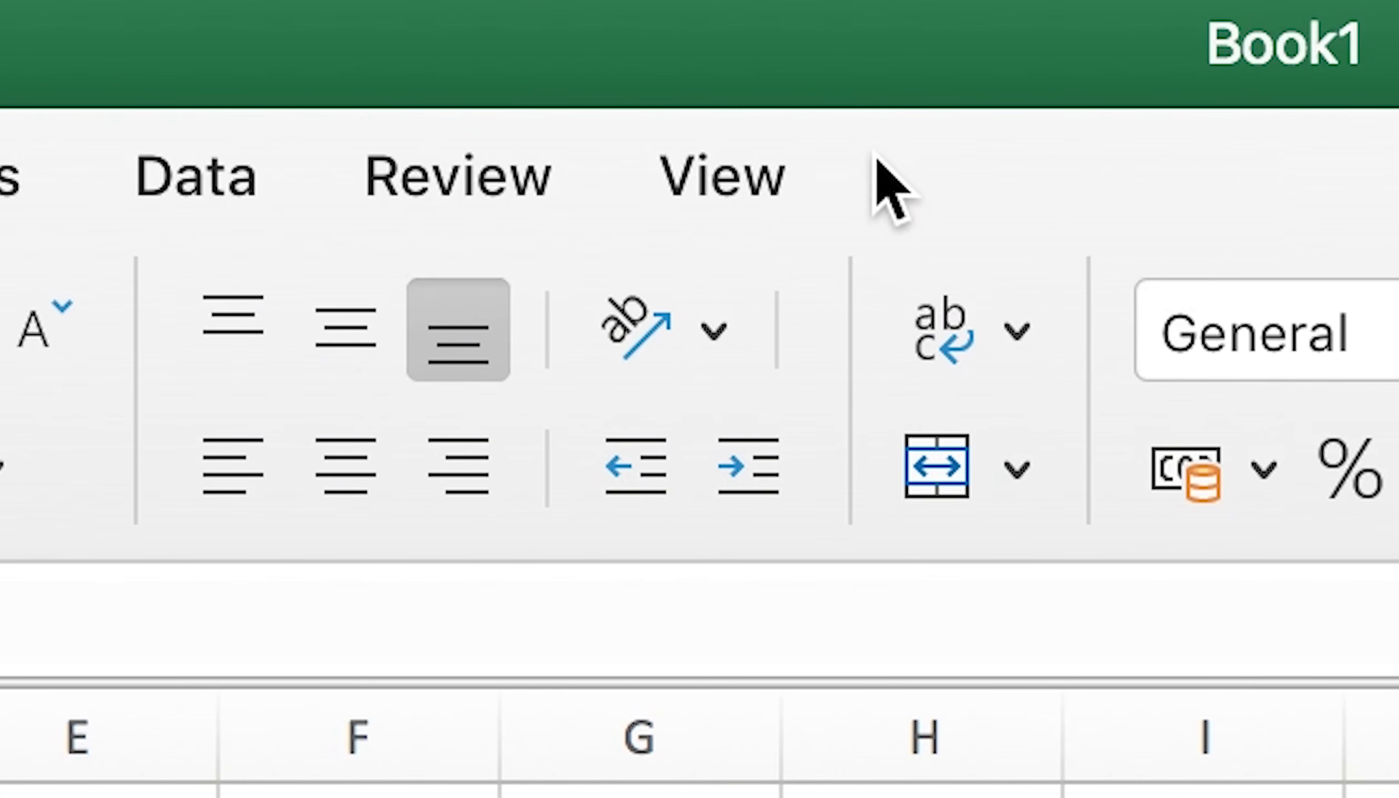
- Freeze the top row of Sheet1 so the column headings stay in place when scrolling down the bills
click(777, 173)
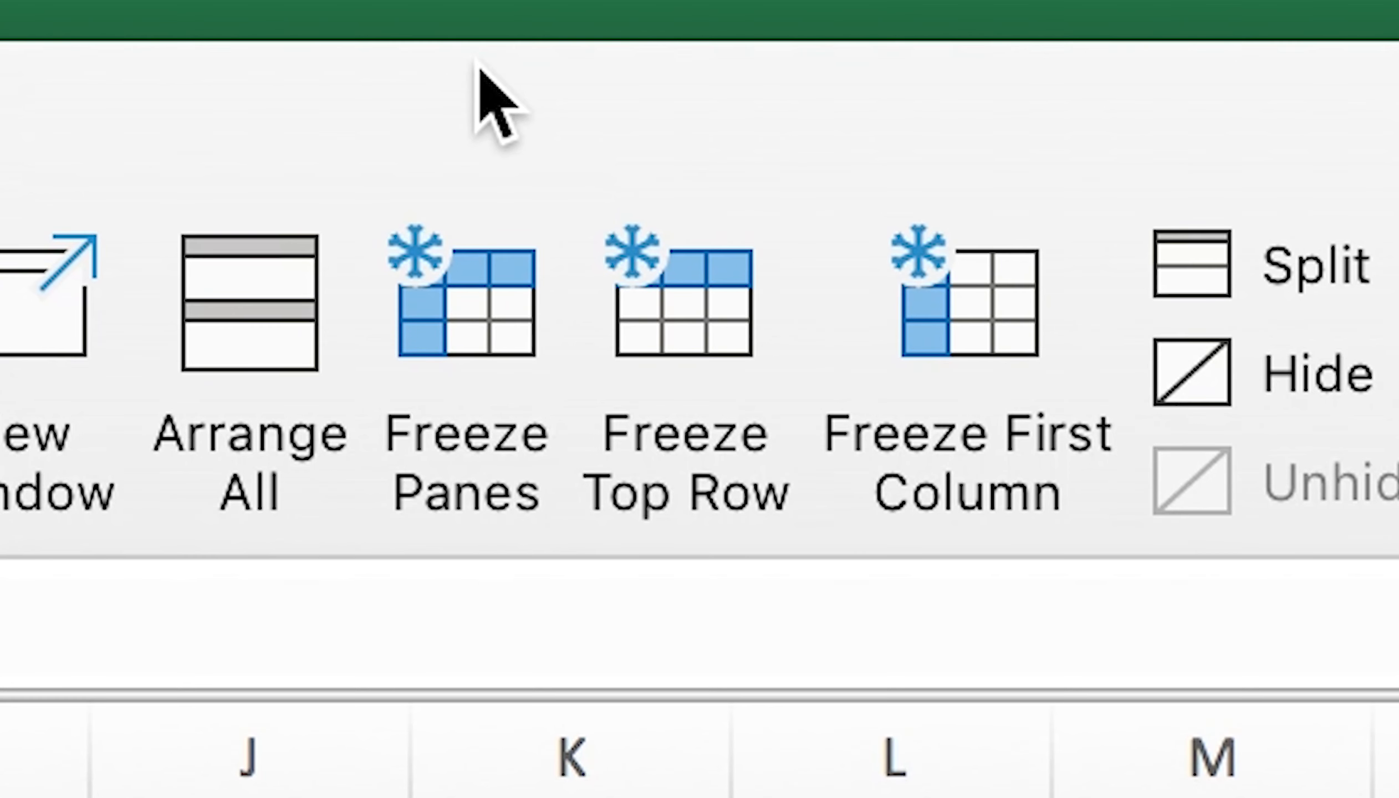
click(795, 88)
scroll(499, 389, right, 3)
scroll(700, 761, left, 3)
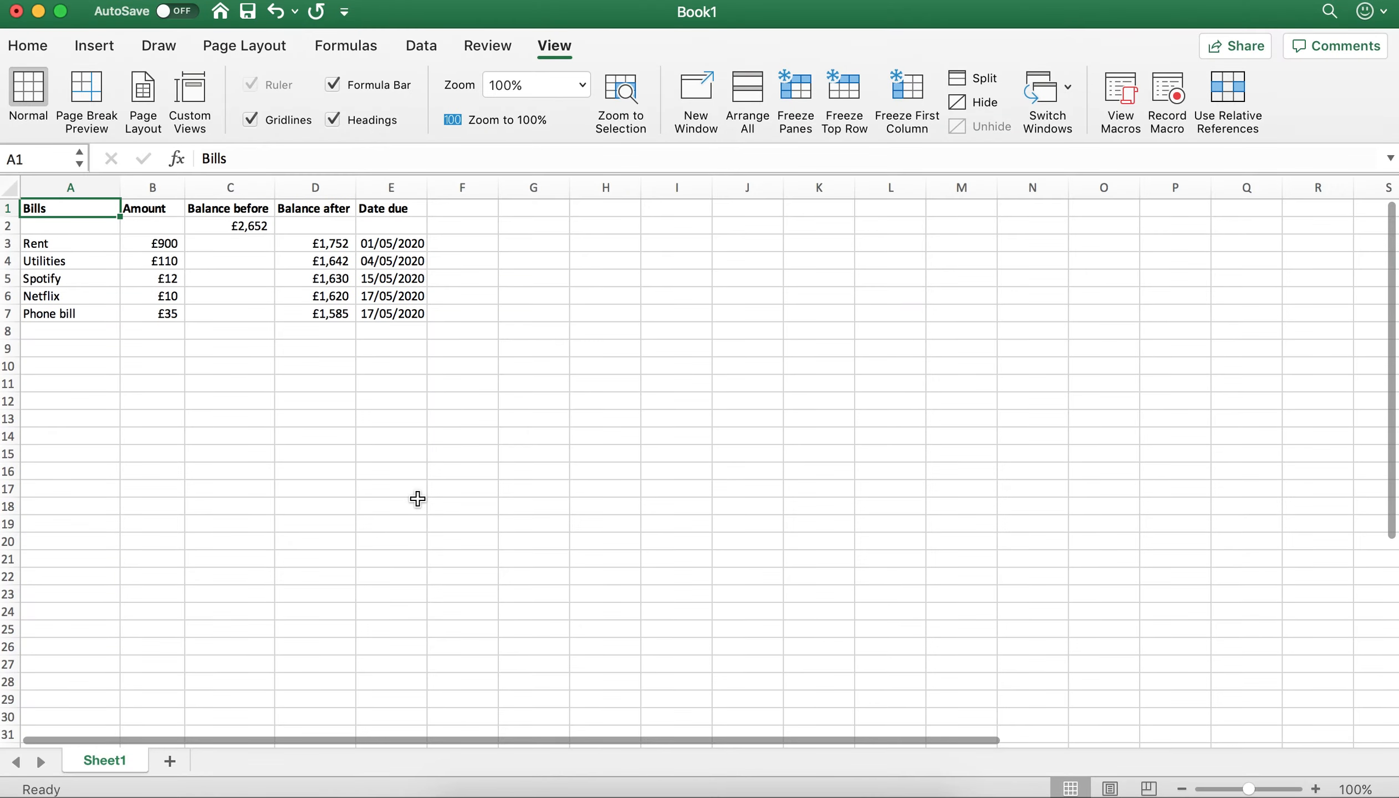
scroll(415, 500, right, 2)
scroll(469, 301, left, 2)
click(845, 101)
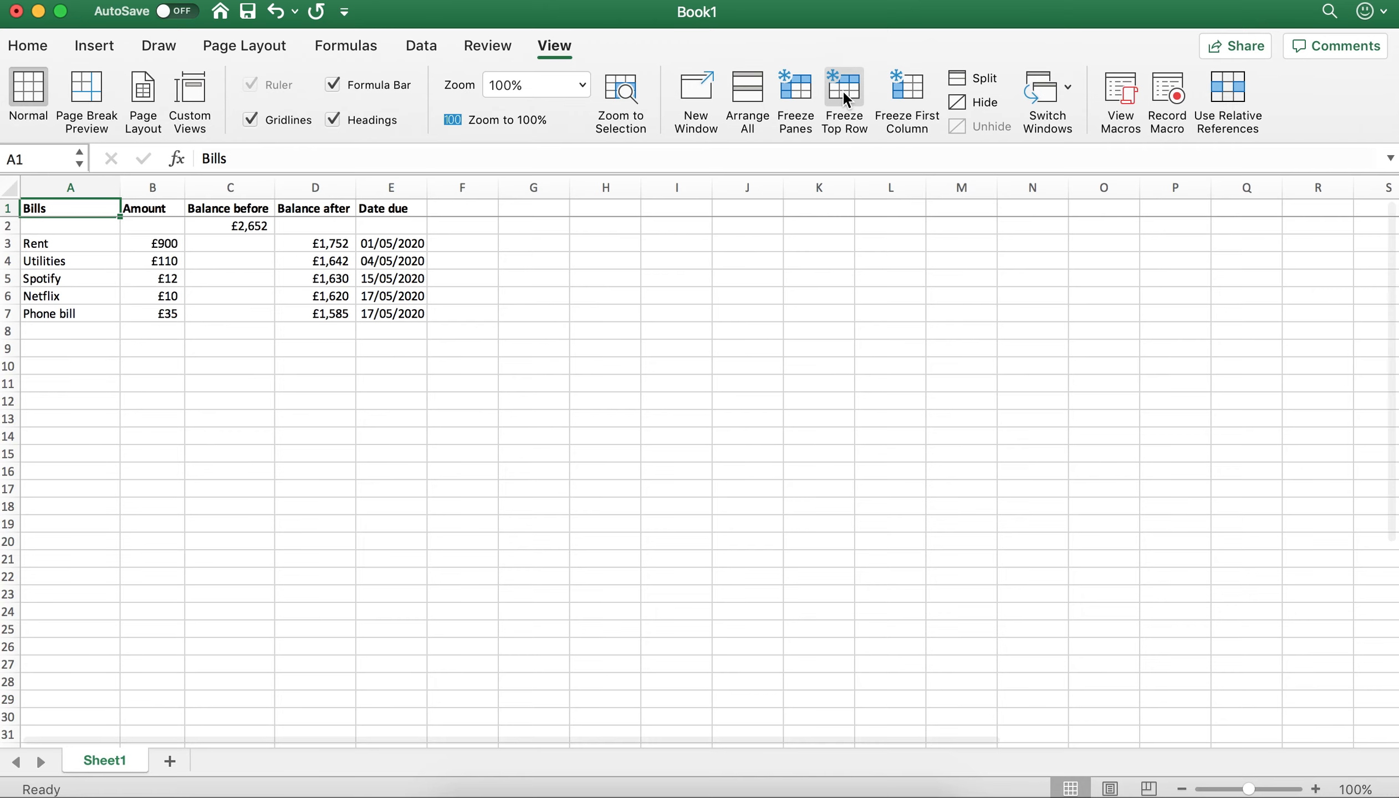
scroll(634, 260, down, 5)
scroll(634, 260, down, 2)
scroll(633, 260, up, 5)
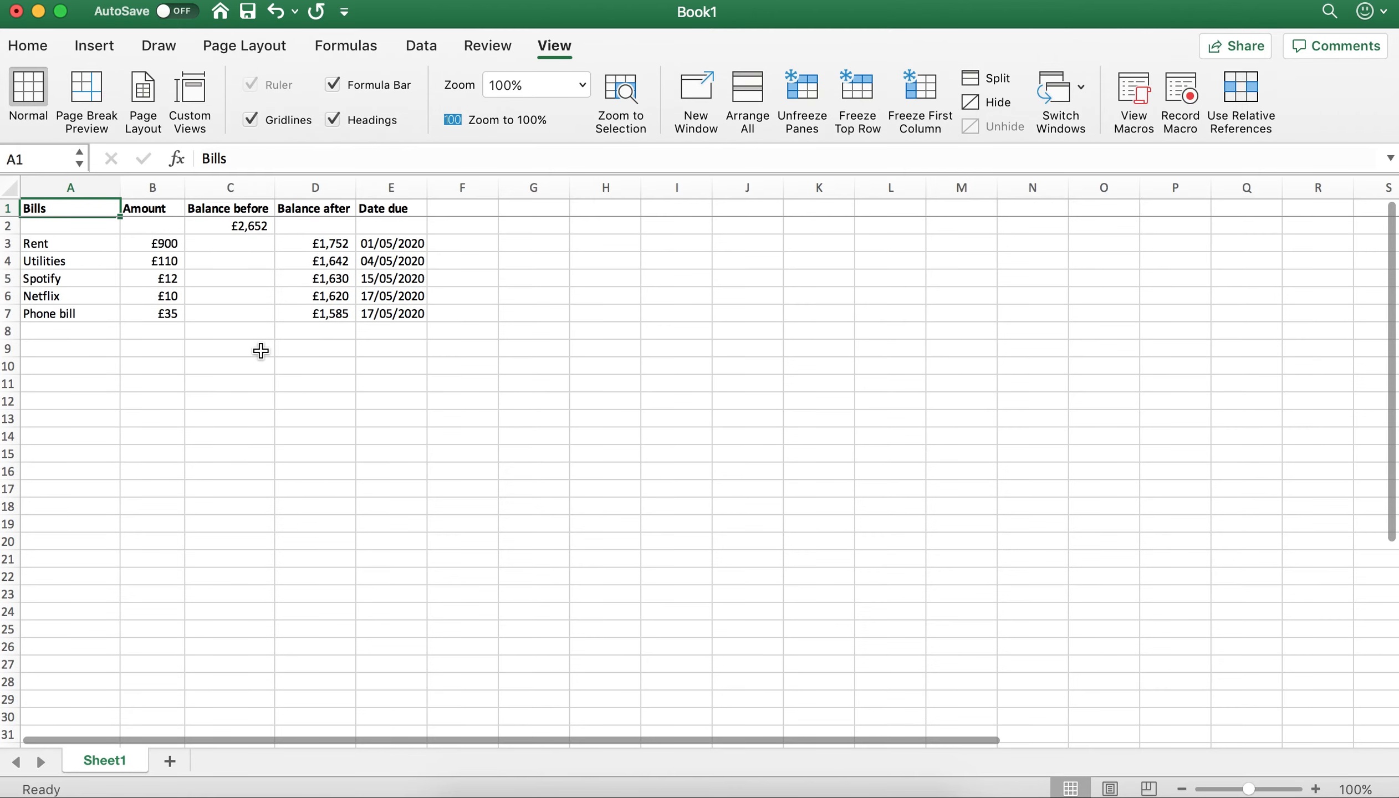
- Select the Phone bill row and compare its cells with the frozen column headings further down the sheet
drag(59, 315, 390, 312)
scroll(390, 312, down, 5)
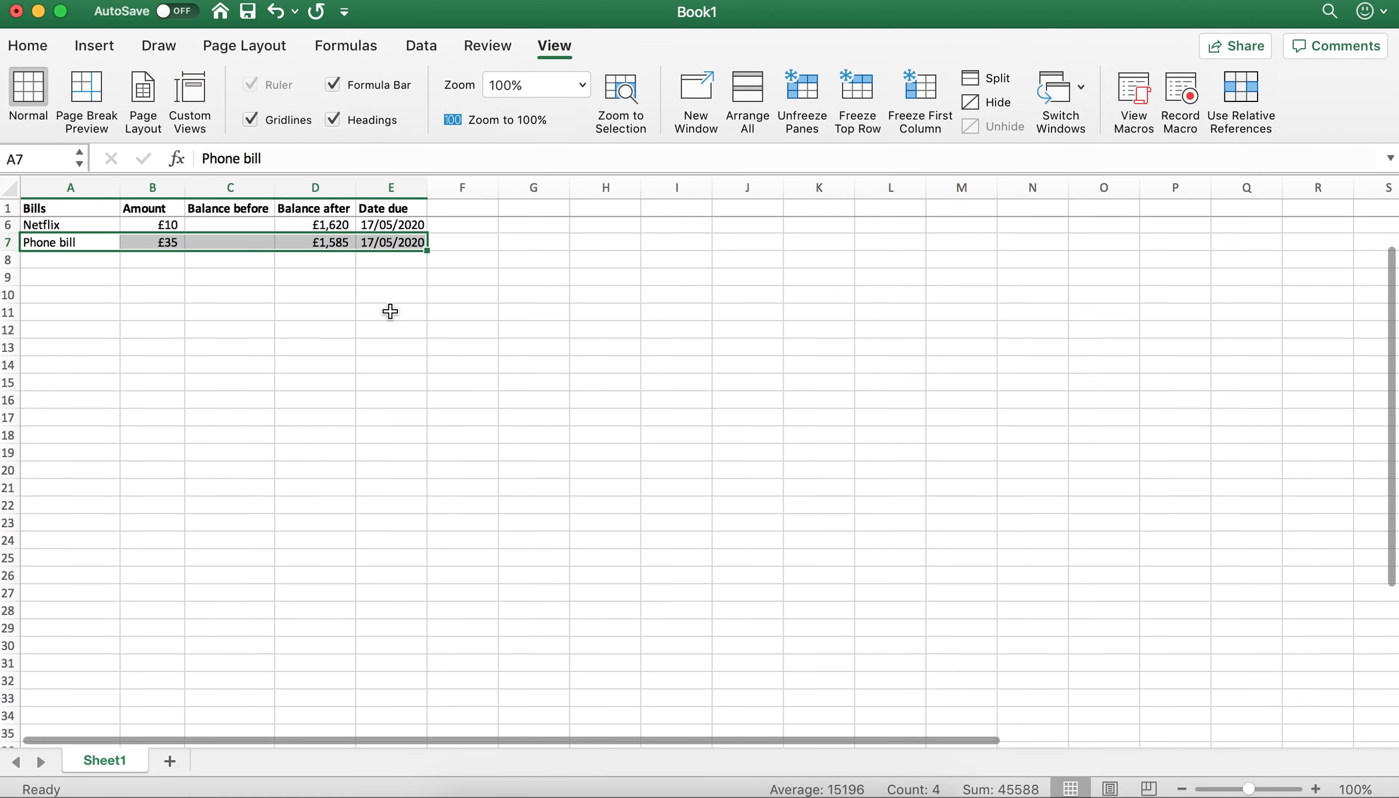
scroll(390, 312, up, 2)
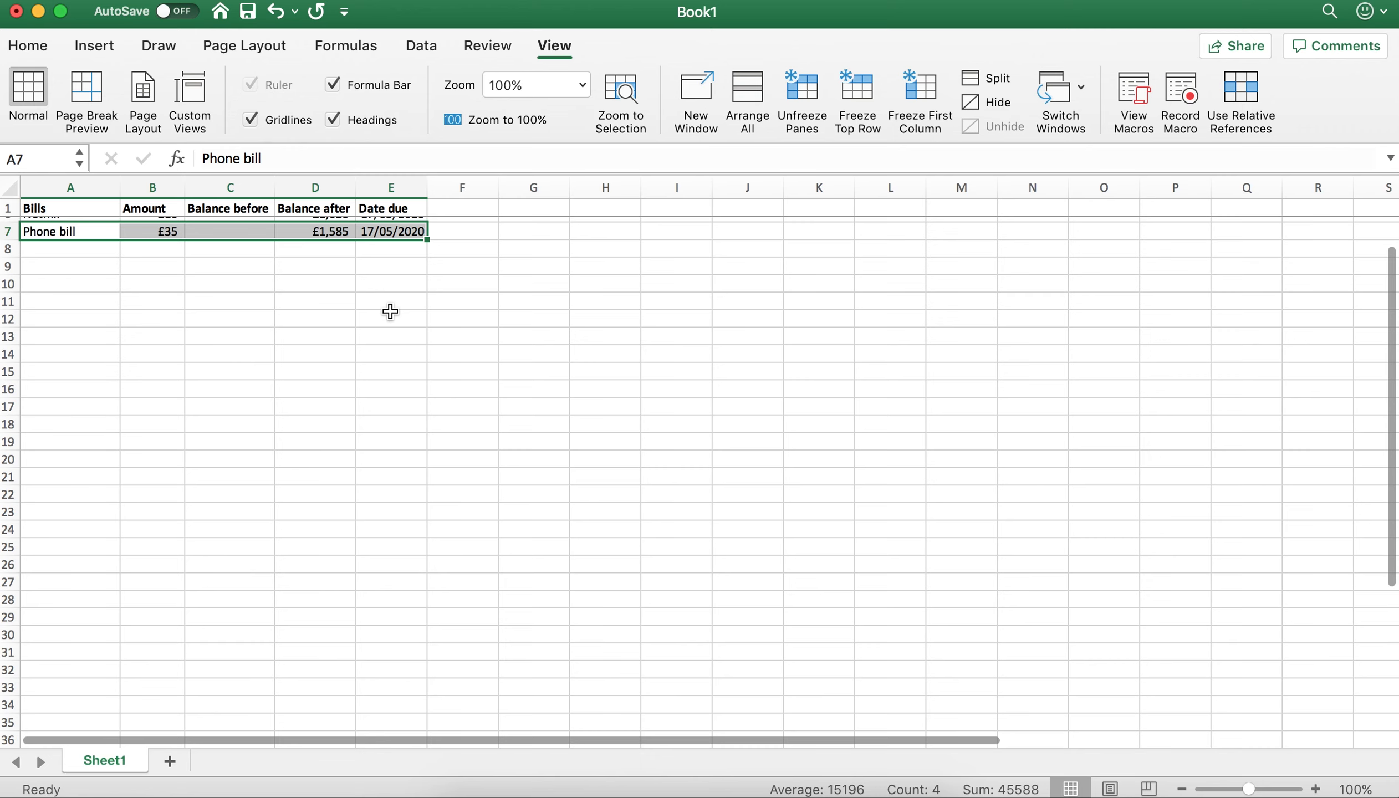
scroll(390, 312, up, 3)
click(85, 312)
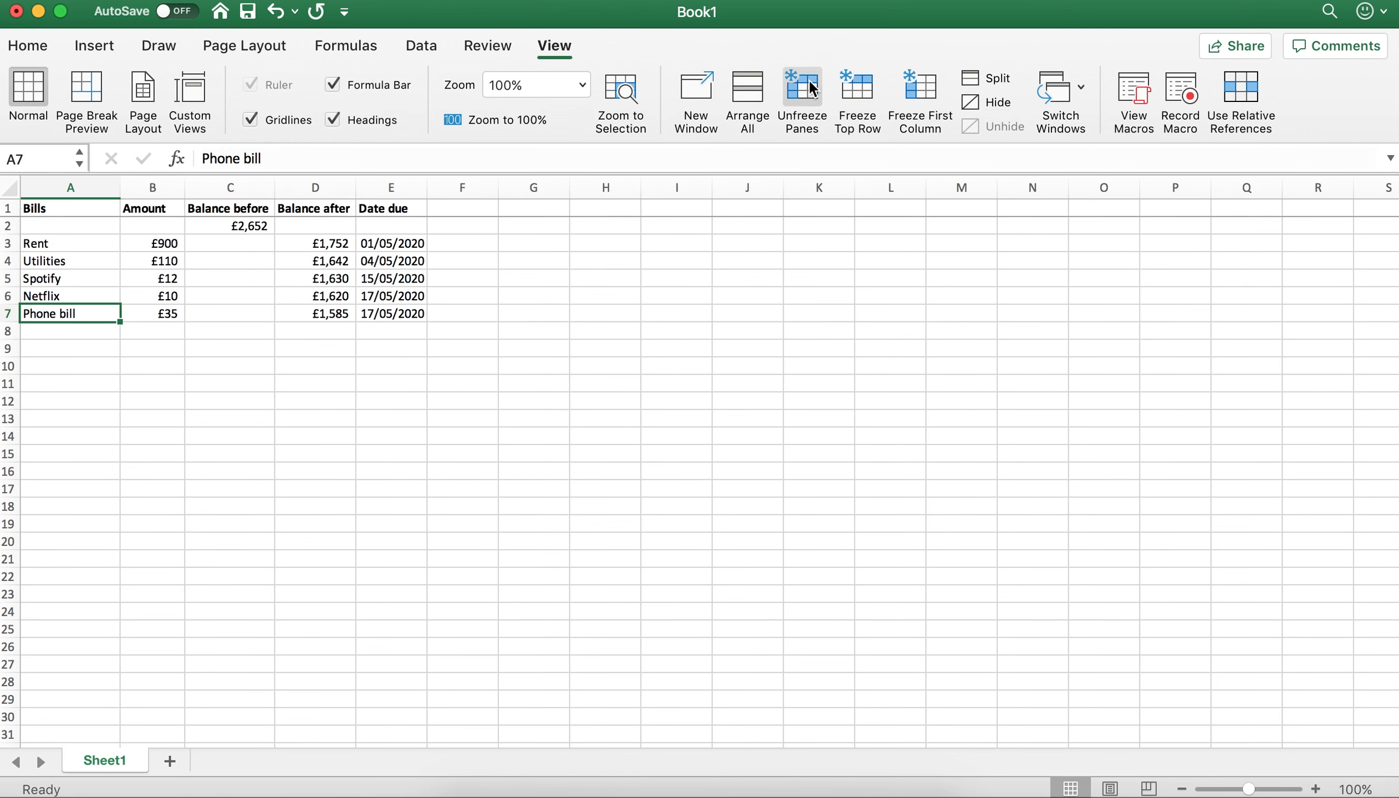
- Unfreeze the top row and freeze the first column, Bills, instead
click(810, 88)
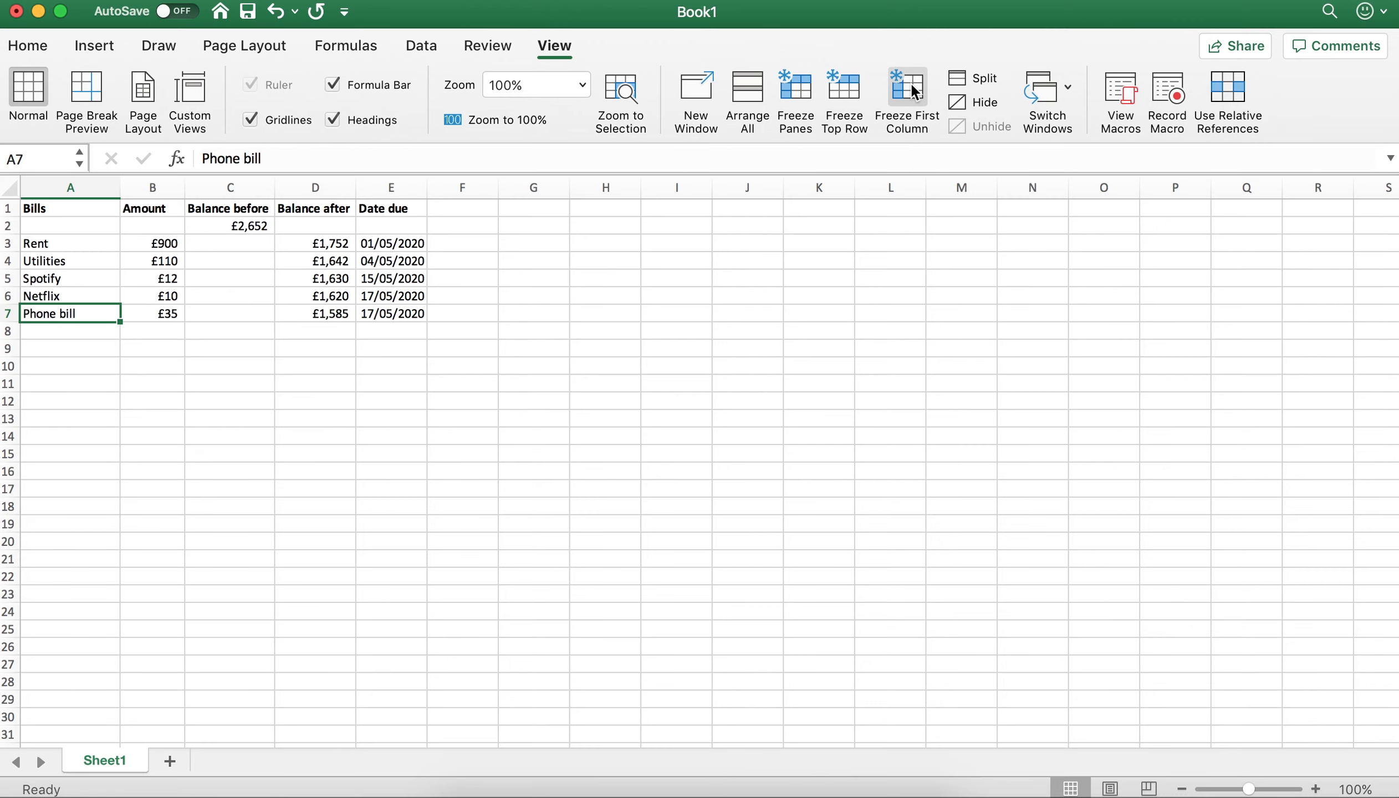
click(915, 90)
scroll(496, 260, right, 10)
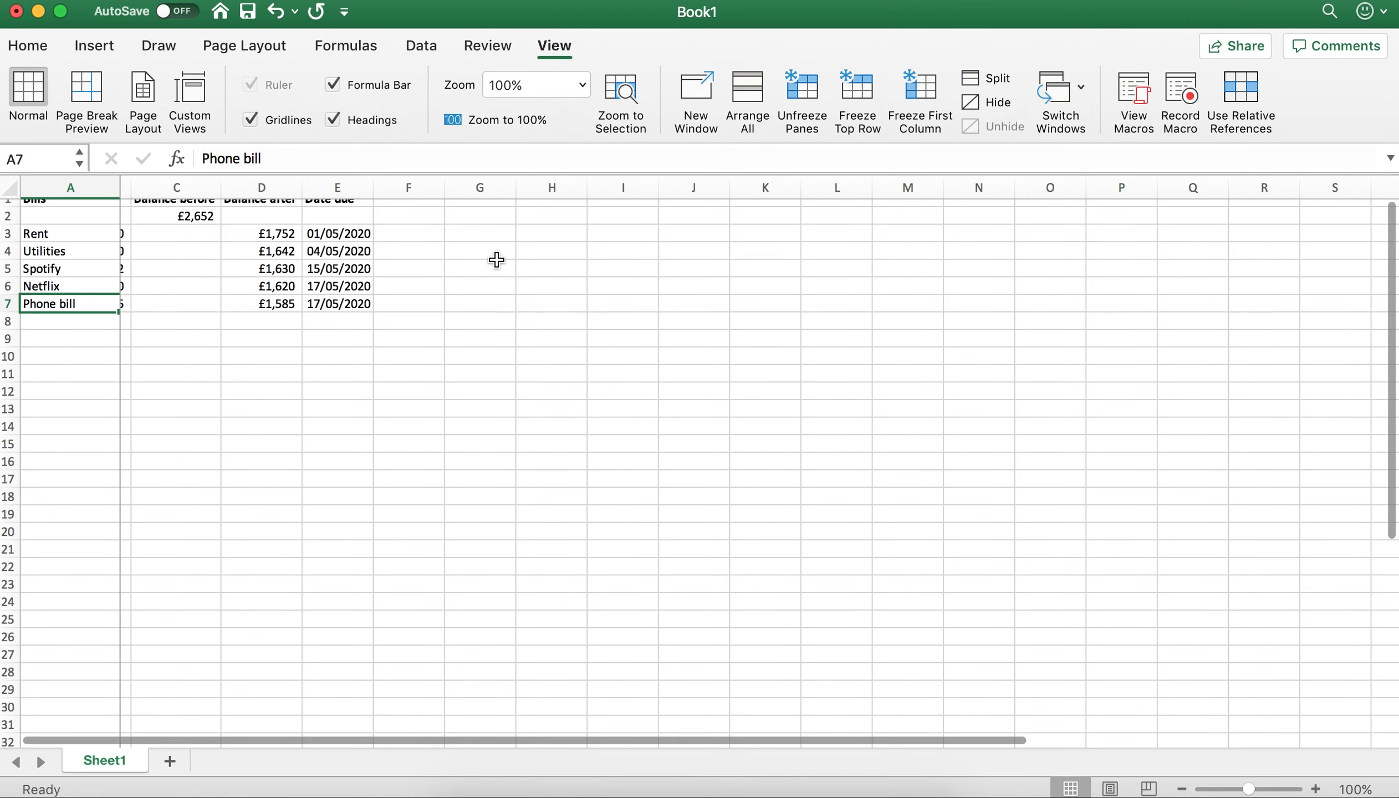
scroll(497, 260, left, 6)
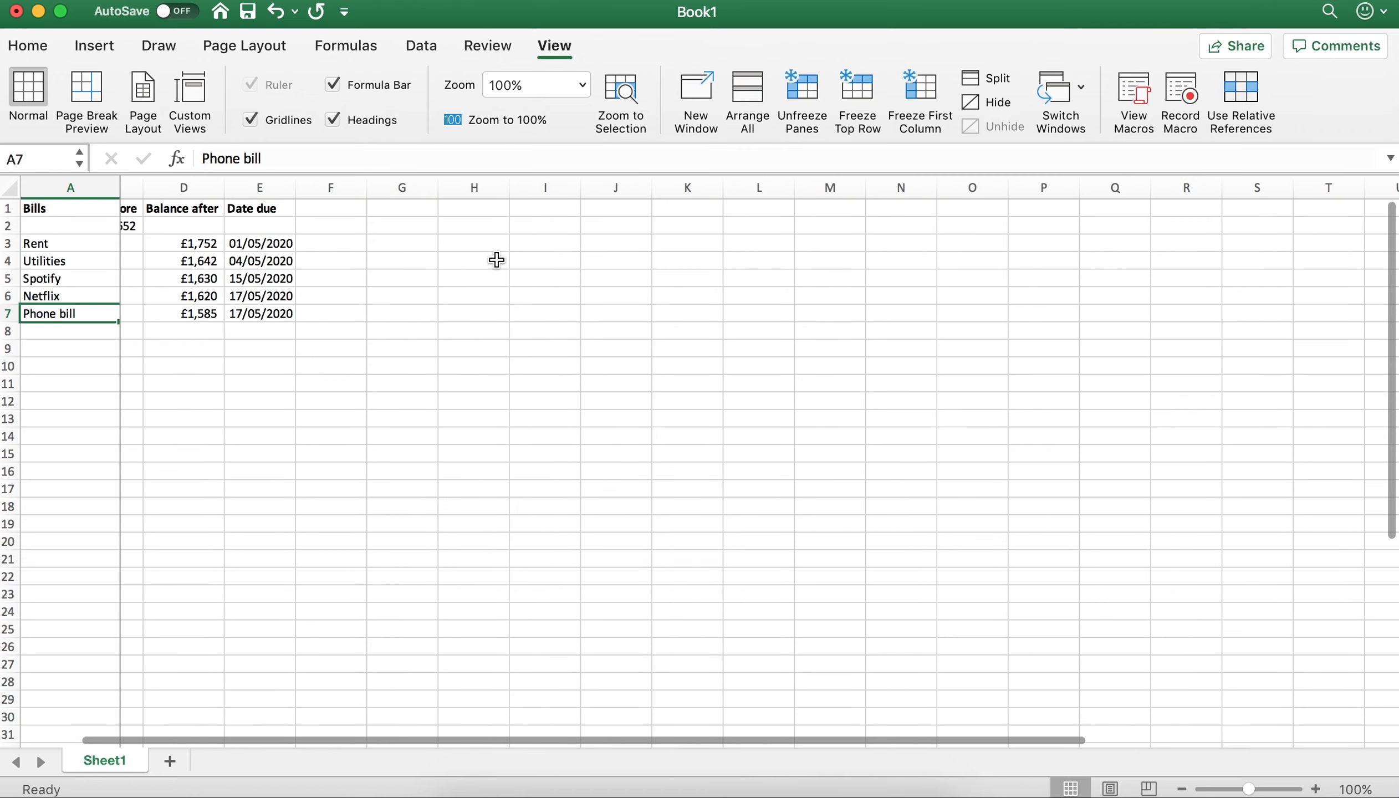
- Check the empty columns beyond Date due against the frozen bill names by selecting rows 1 to 7 there
drag(365, 210, 365, 315)
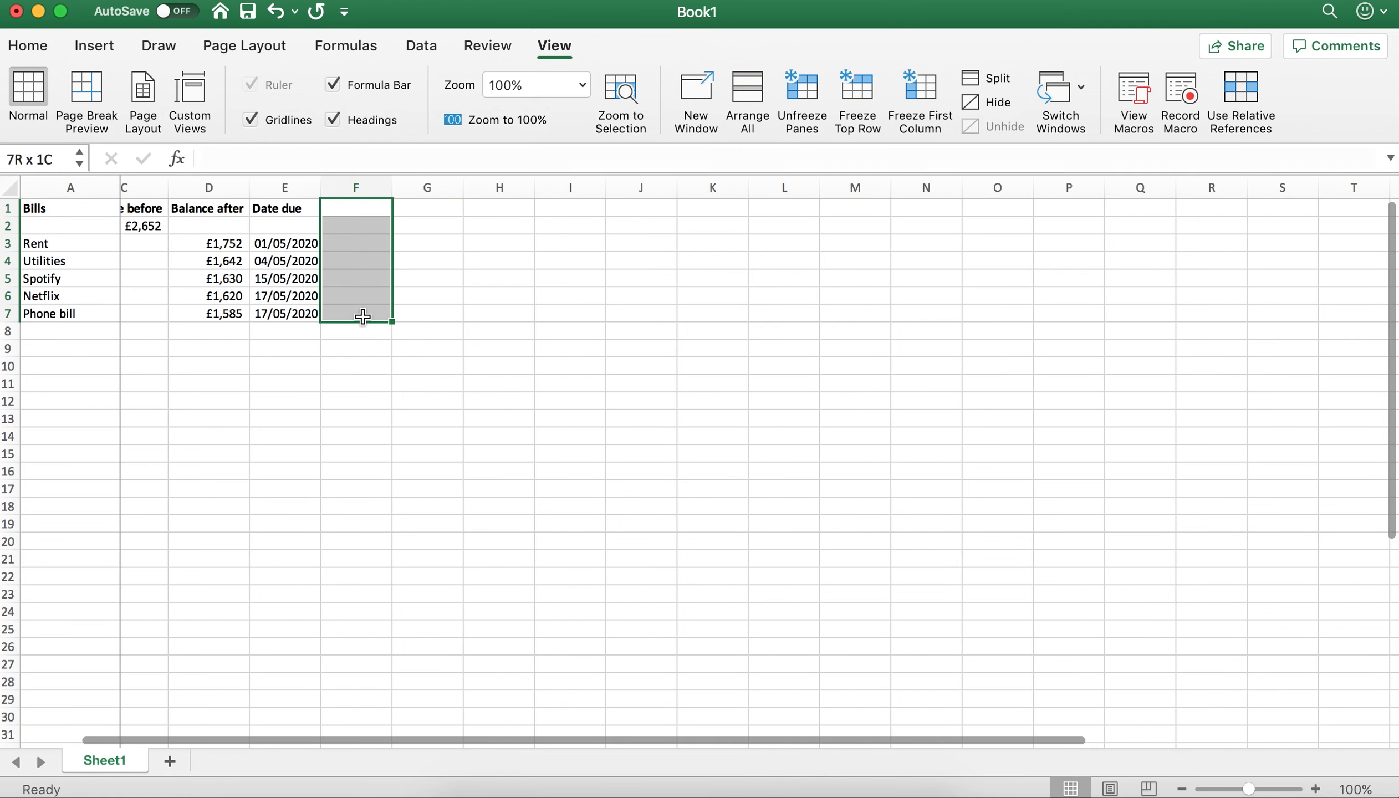
click(488, 240)
drag(456, 206, 454, 313)
click(538, 272)
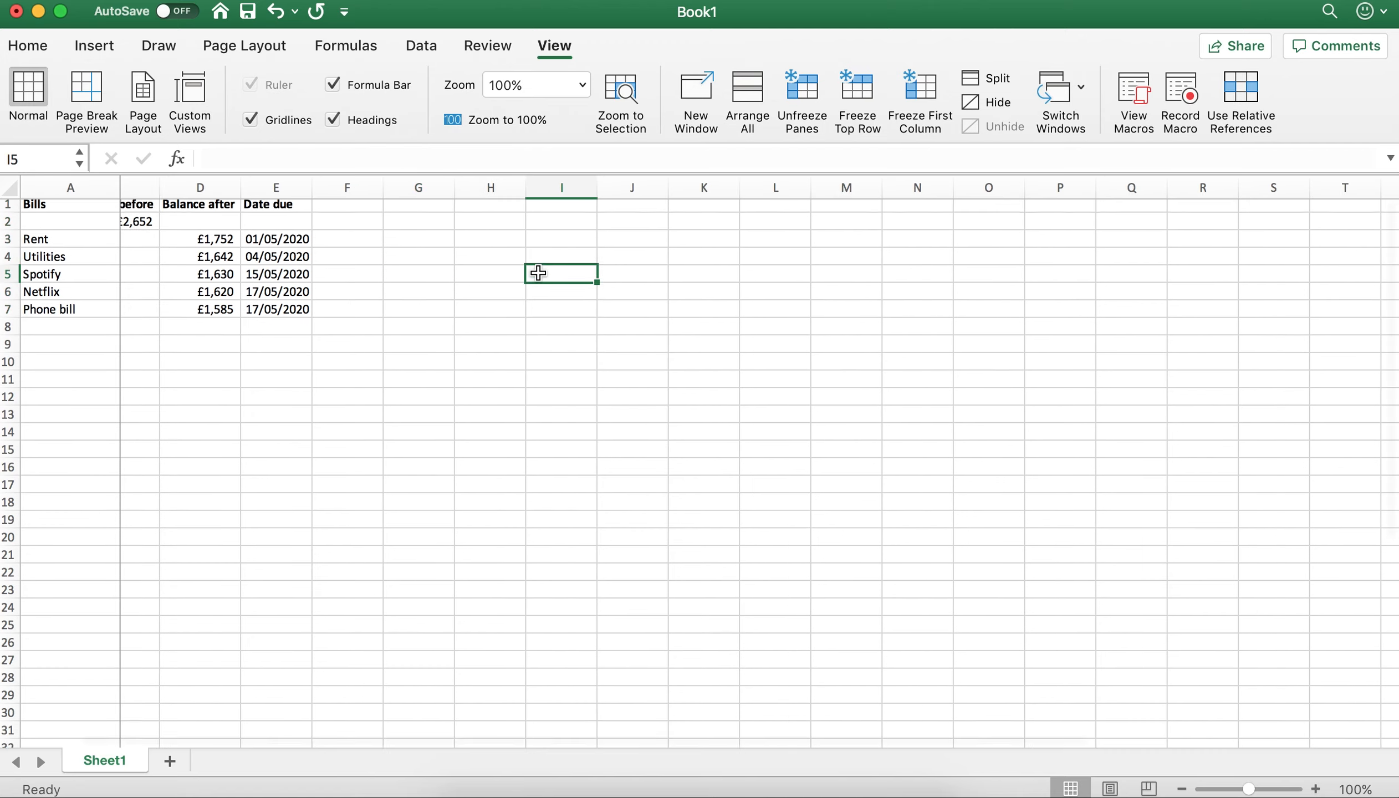
scroll(547, 274, right, 5)
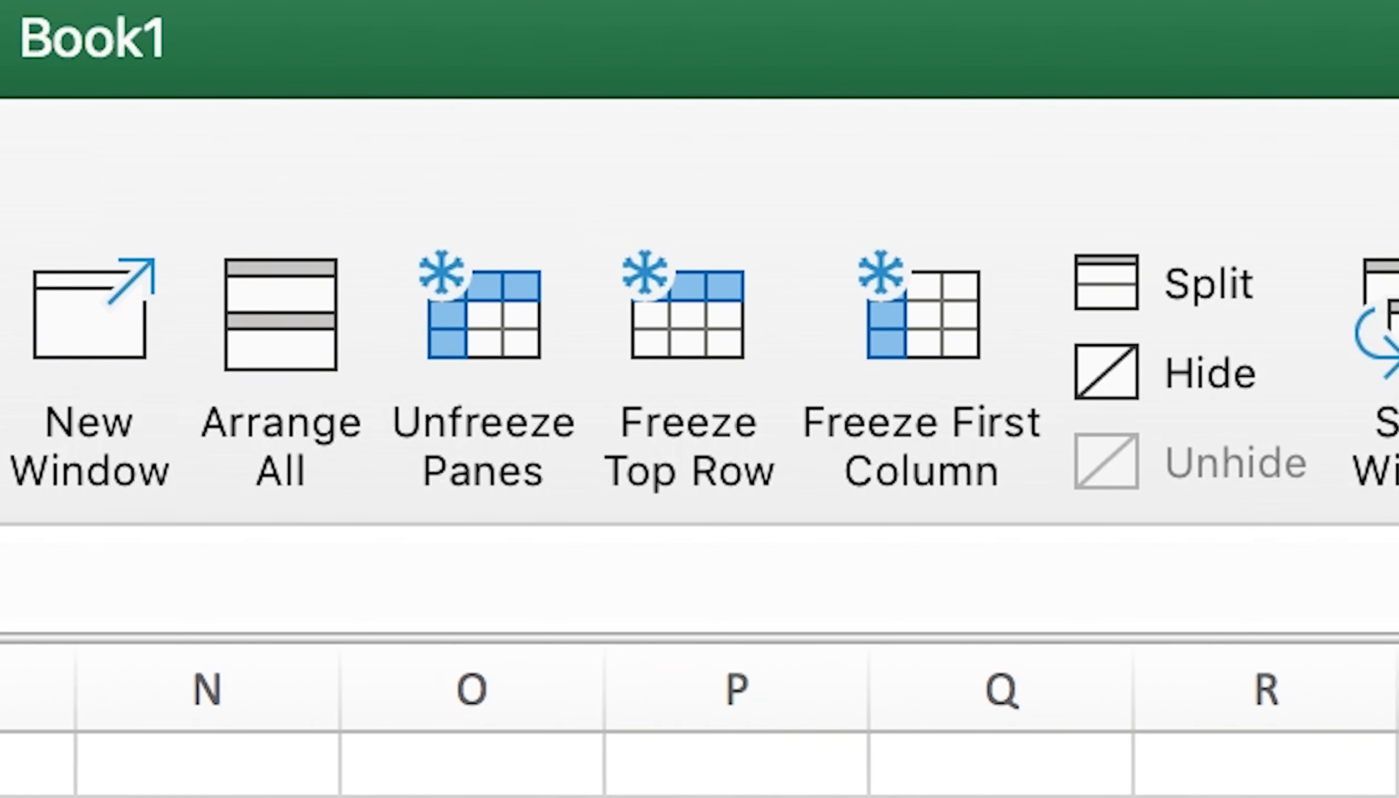
scroll(699, 722, left, 5)
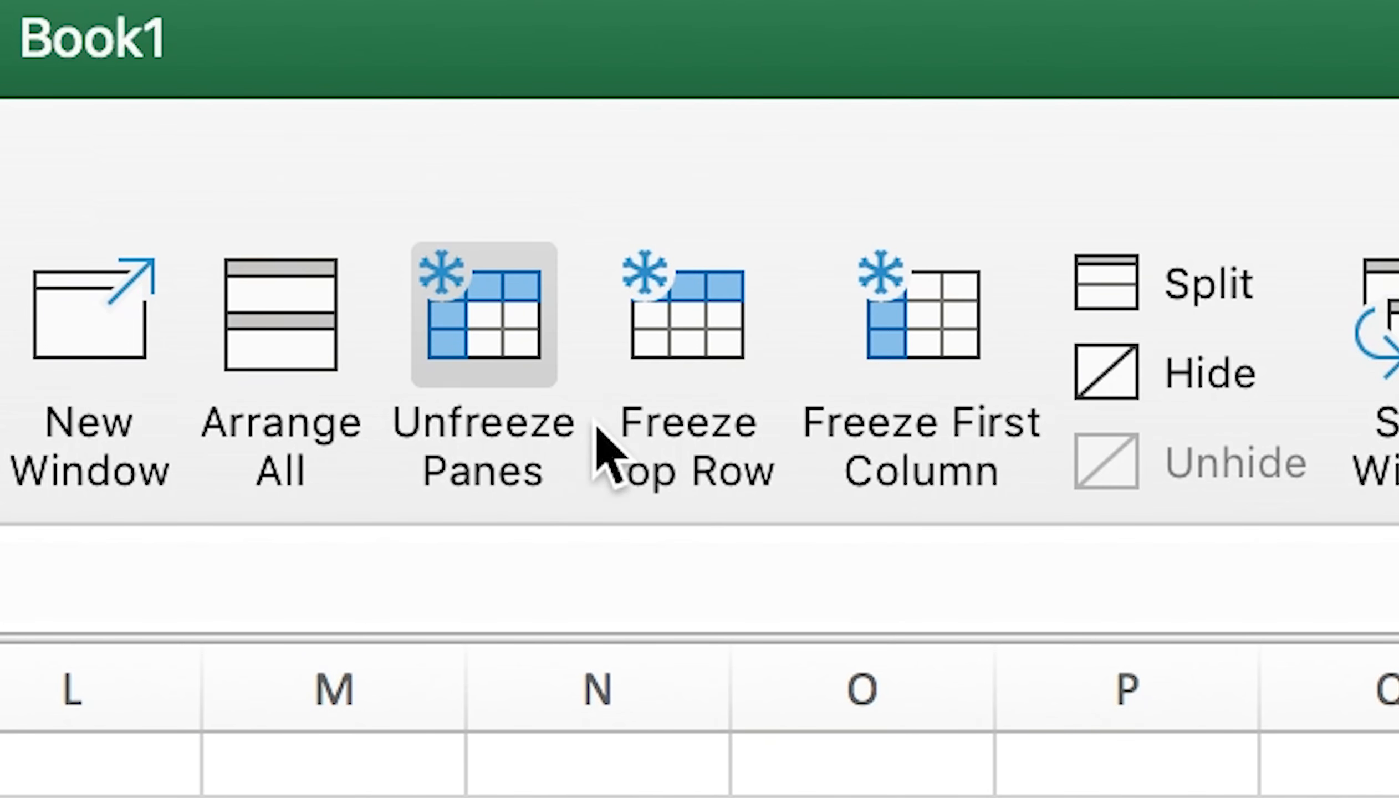
click(719, 328)
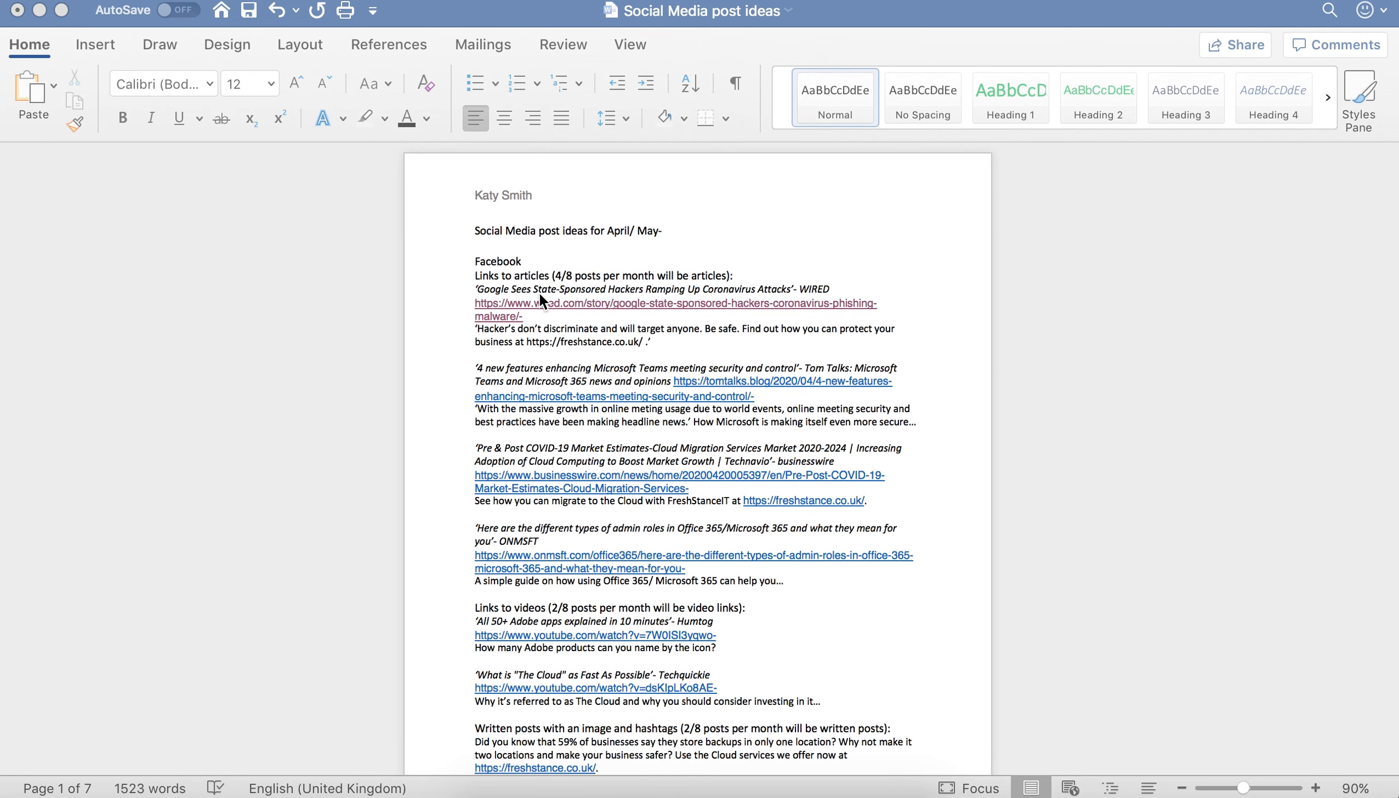
- Switch to the Word document "Social Media post ideas" and add two blank lines above the Facebook line
click(476, 259)
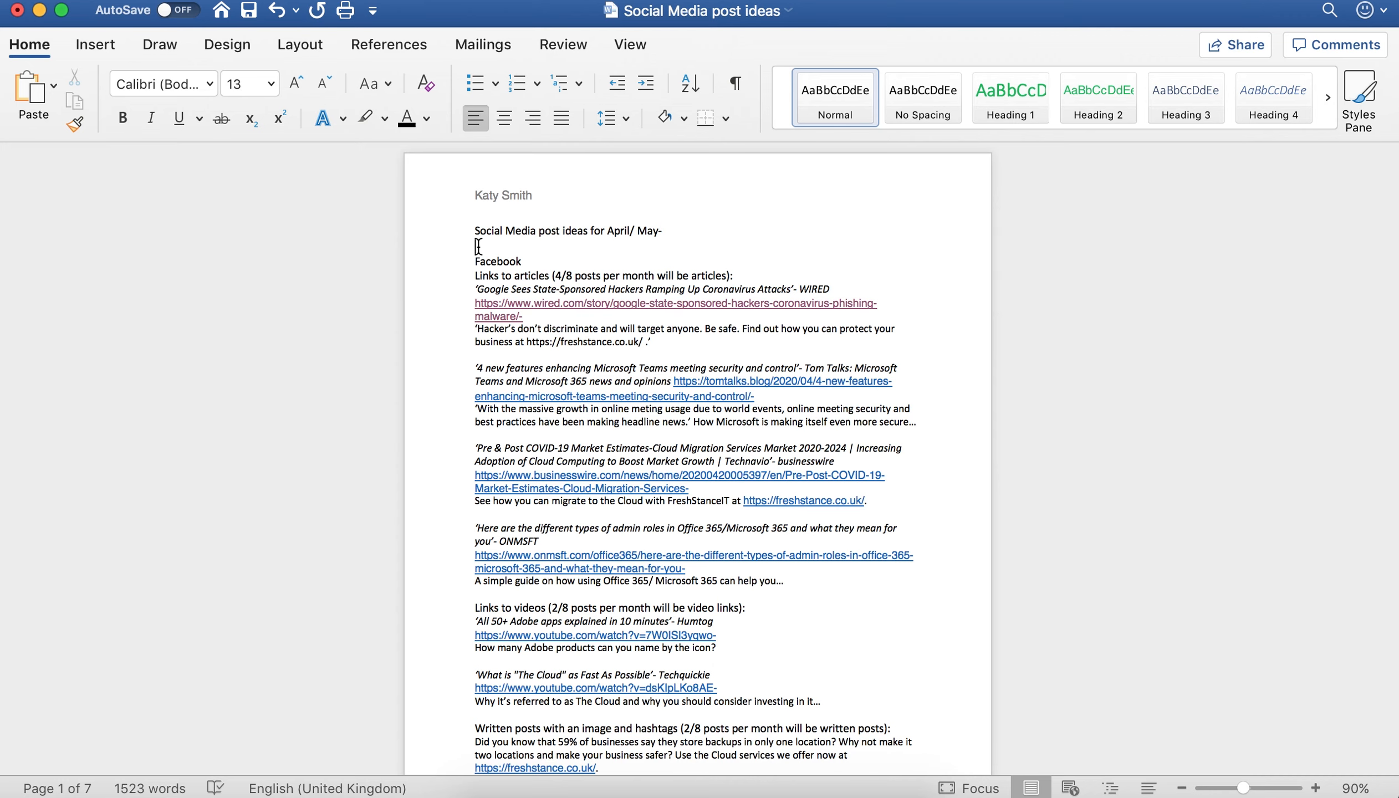
key(Return)
key(Return)
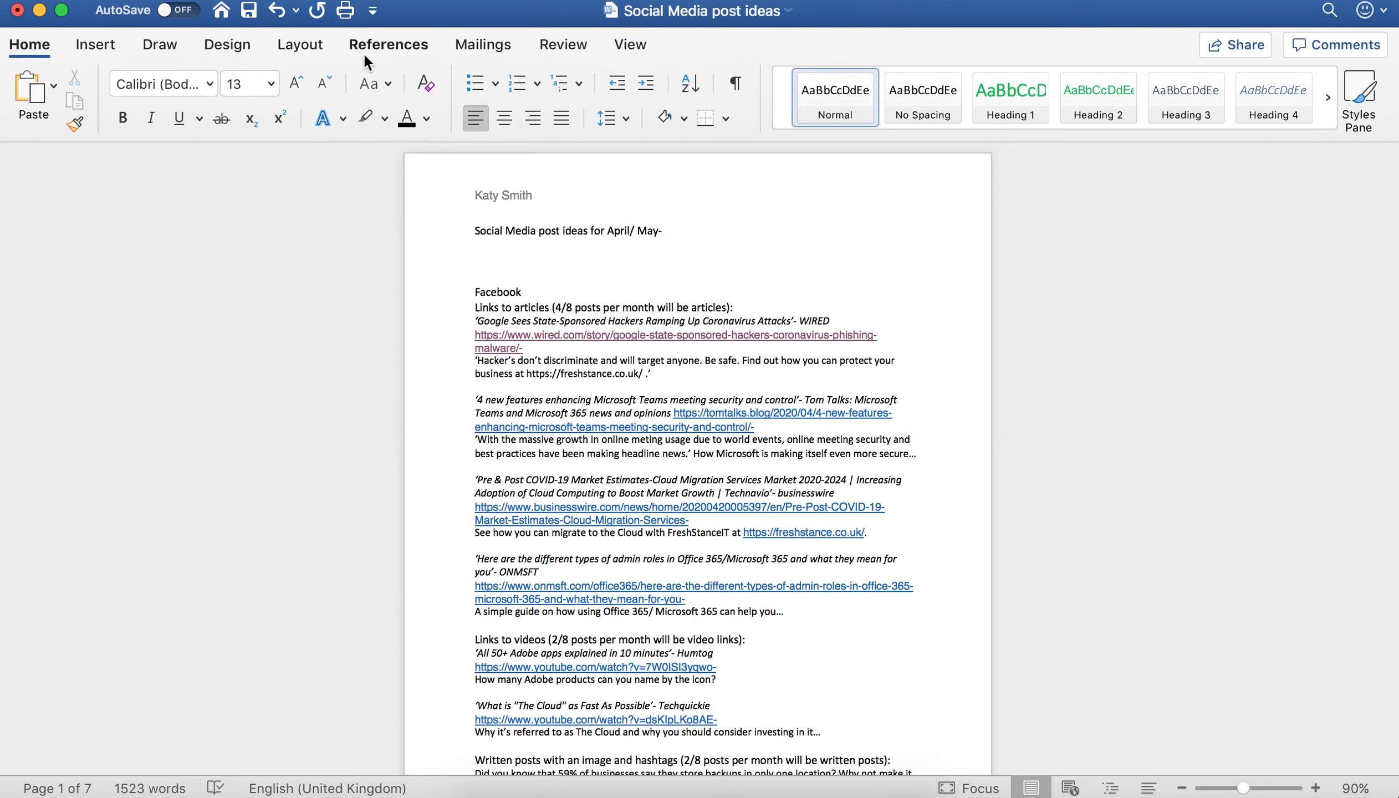
- Insert an automatic table of contents in the Classic style on the blank line below the document title
click(394, 41)
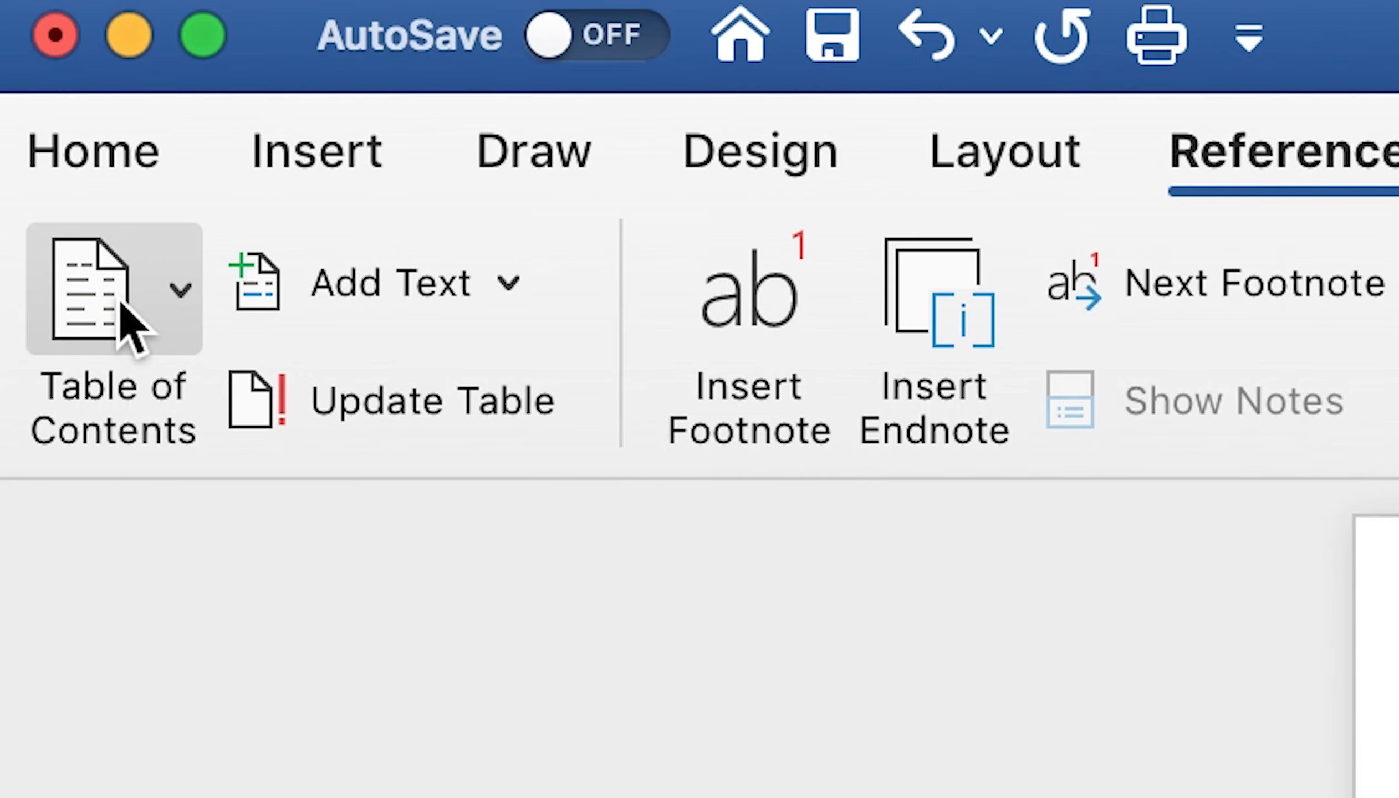
click(125, 325)
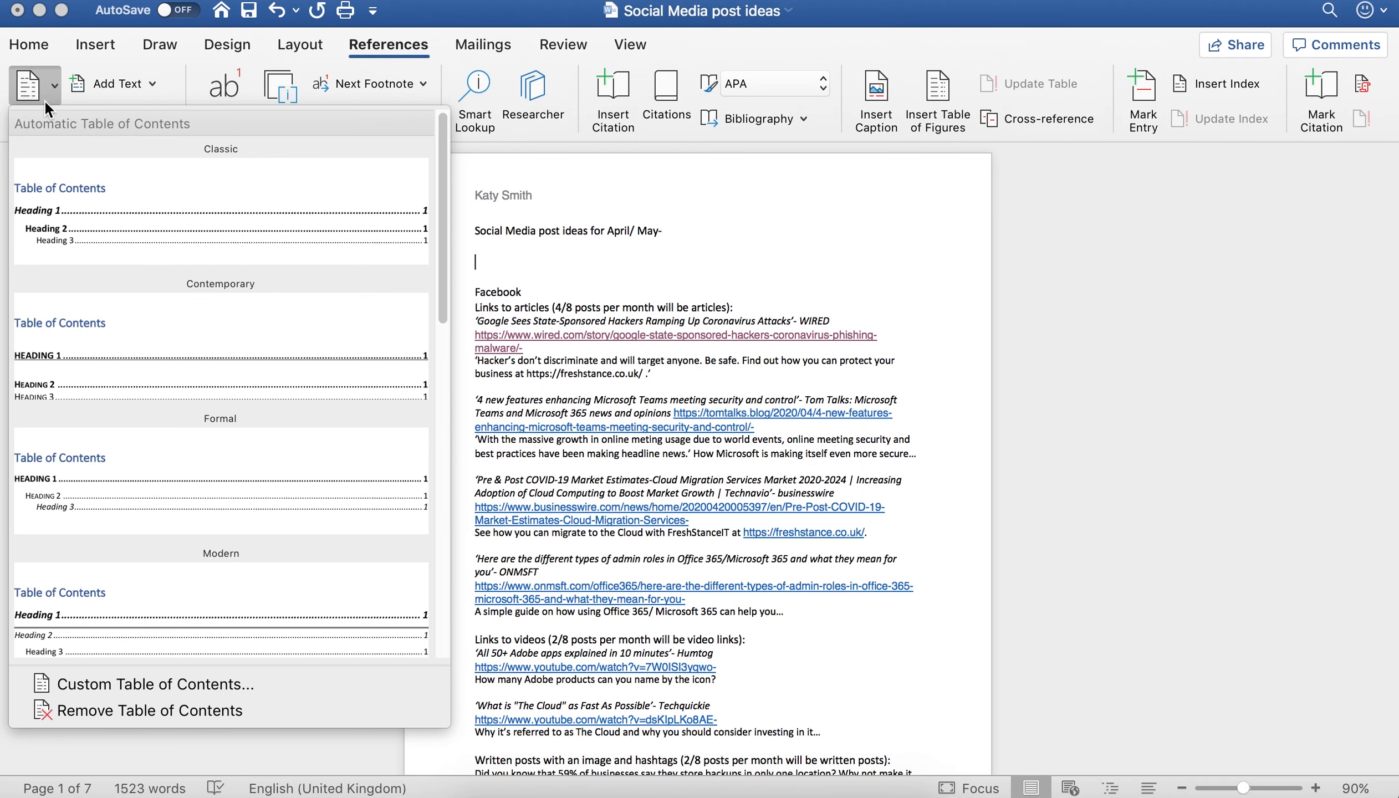
scroll(119, 257, down, 6)
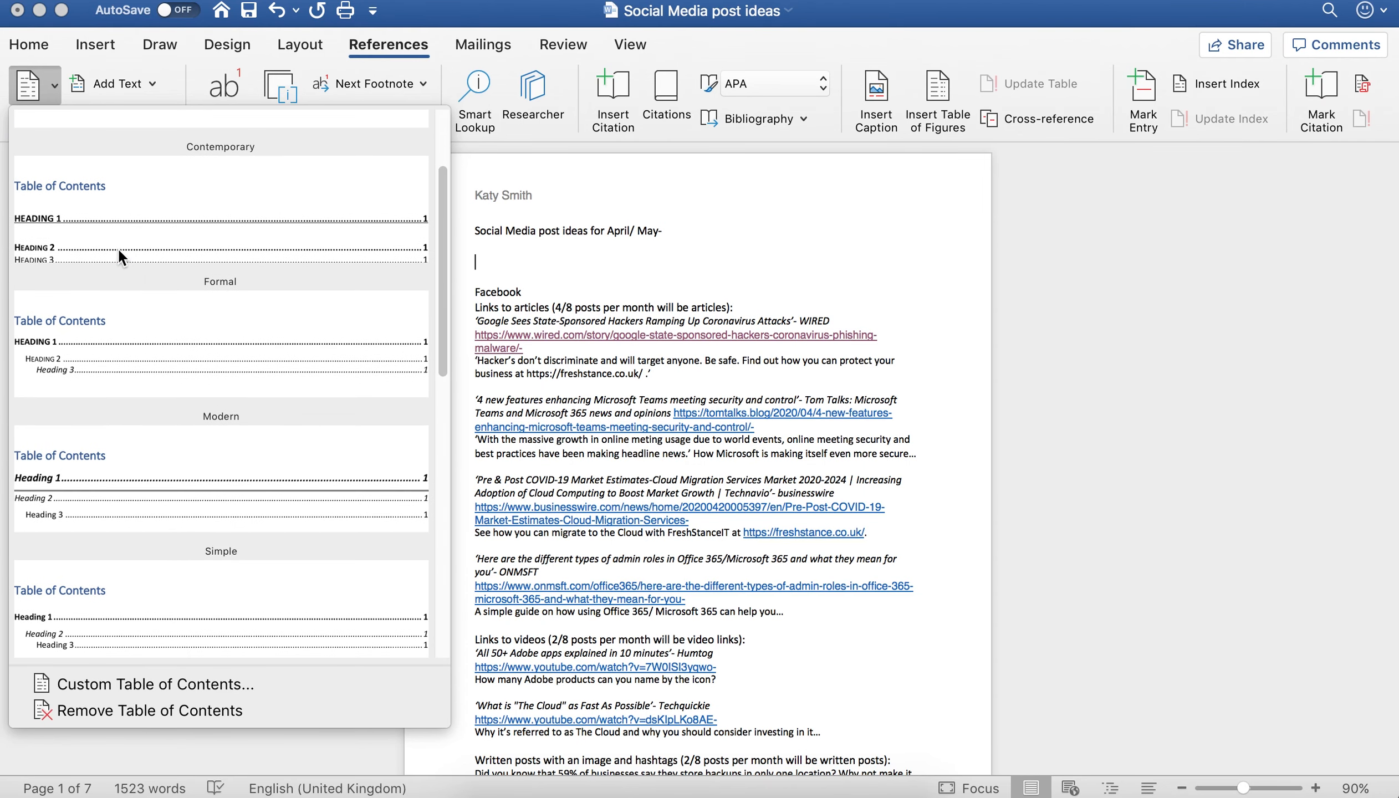
scroll(120, 253, down, 7)
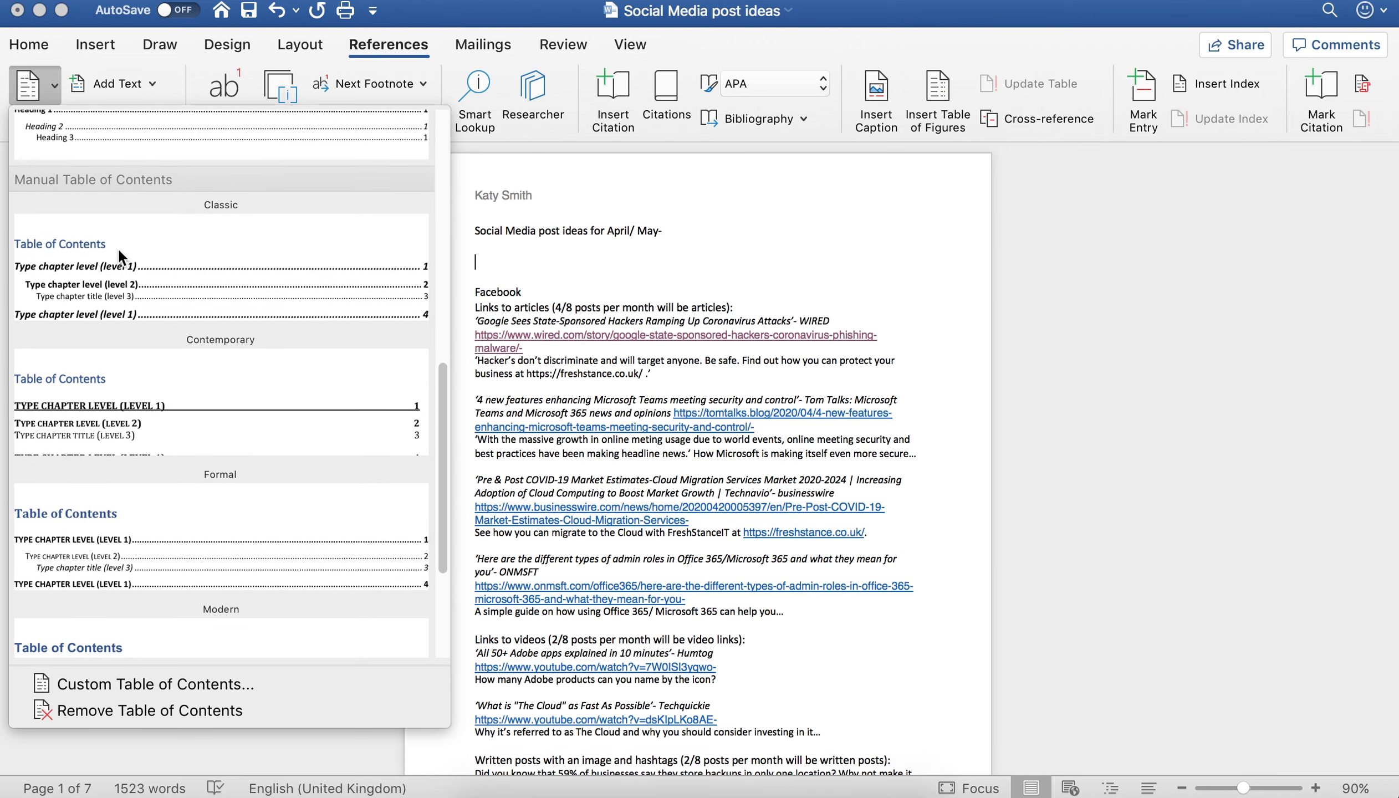
scroll(118, 247, up, 15)
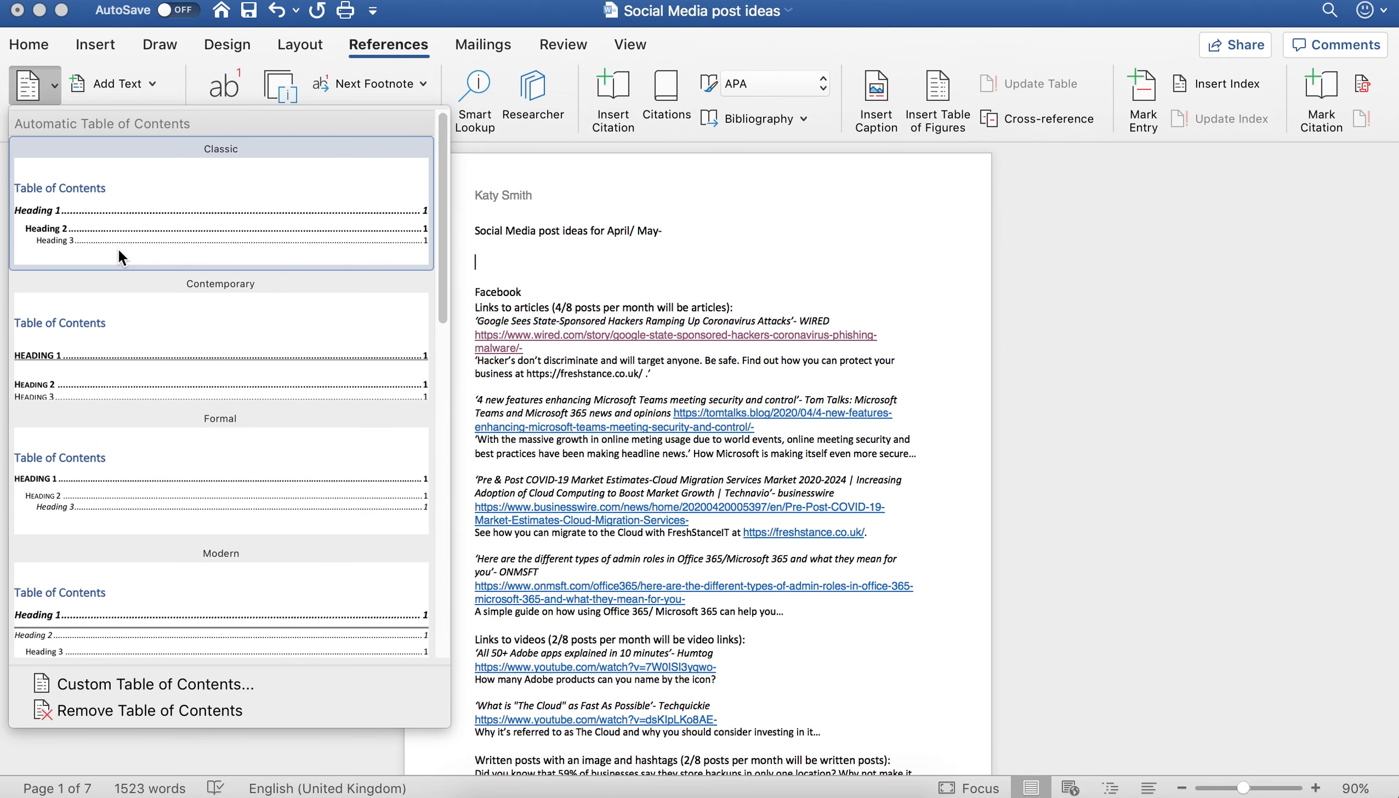
click(176, 232)
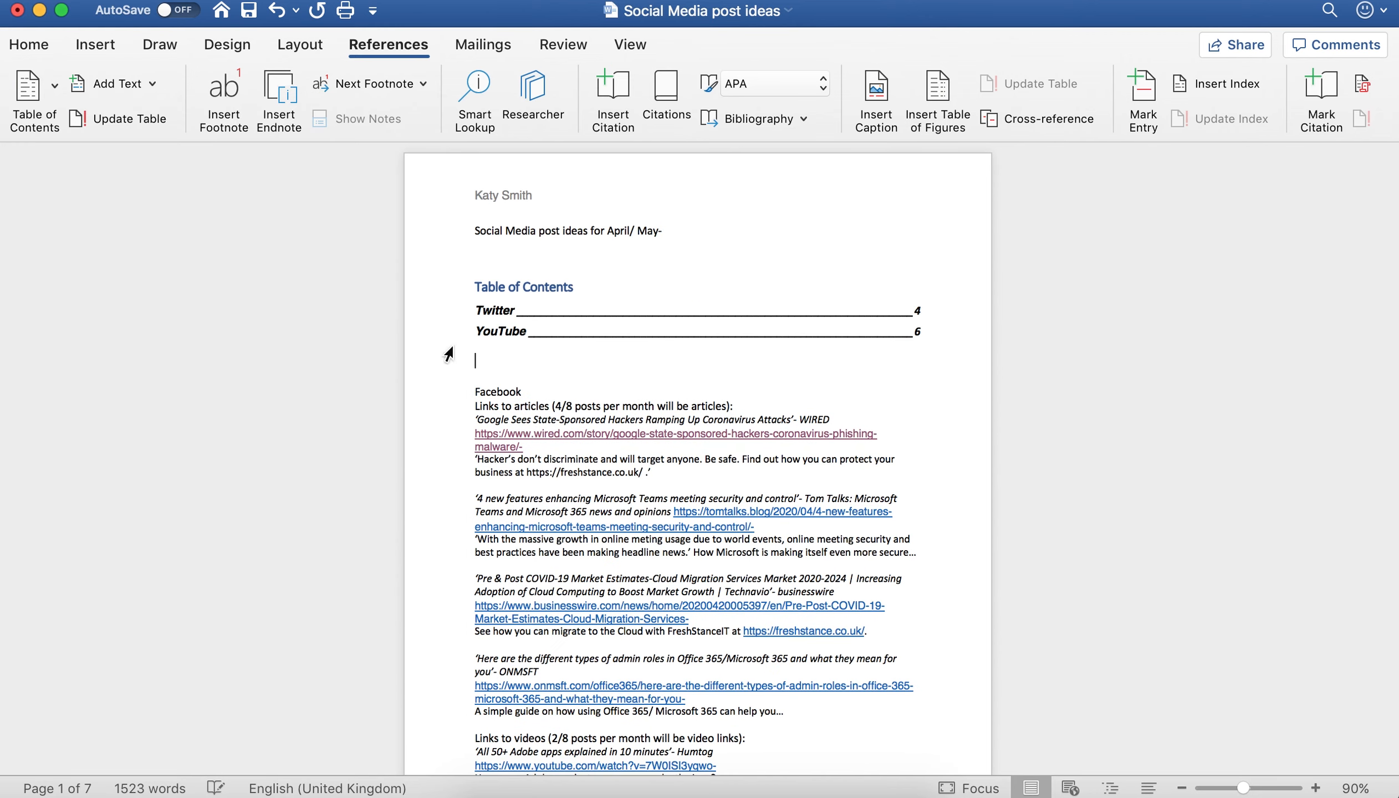
- Apply the Heading 1 style to the "Table of Contents" title
triple_click(528, 287)
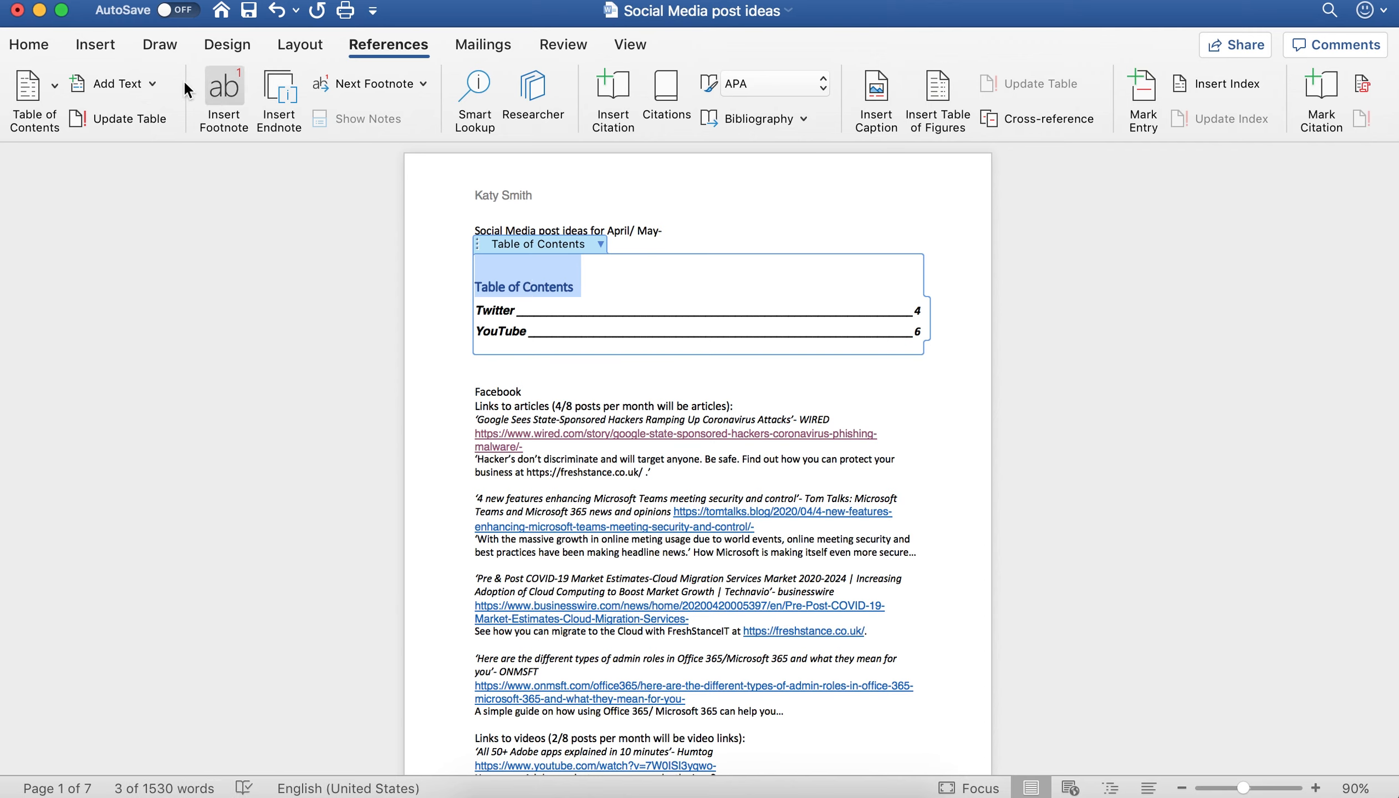
click(24, 50)
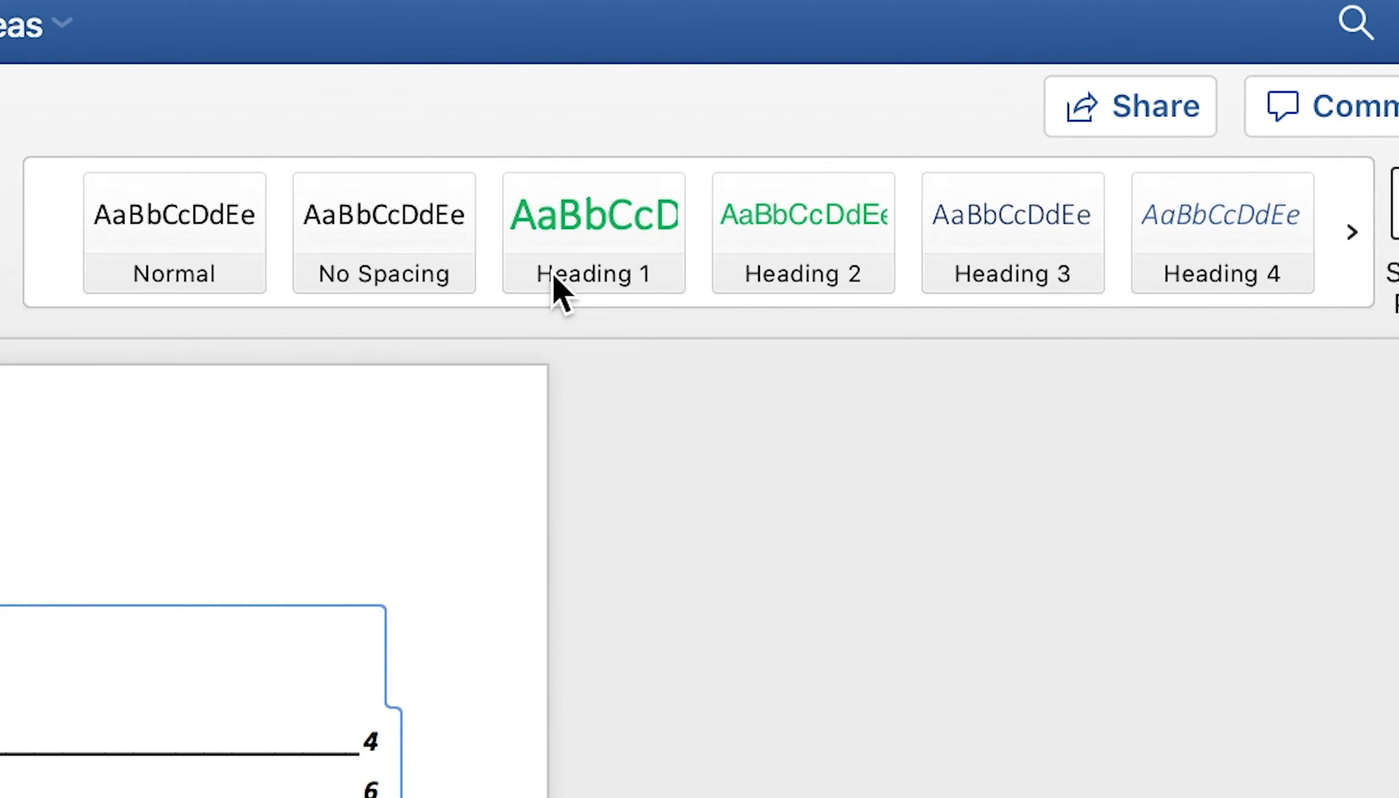
click(1017, 103)
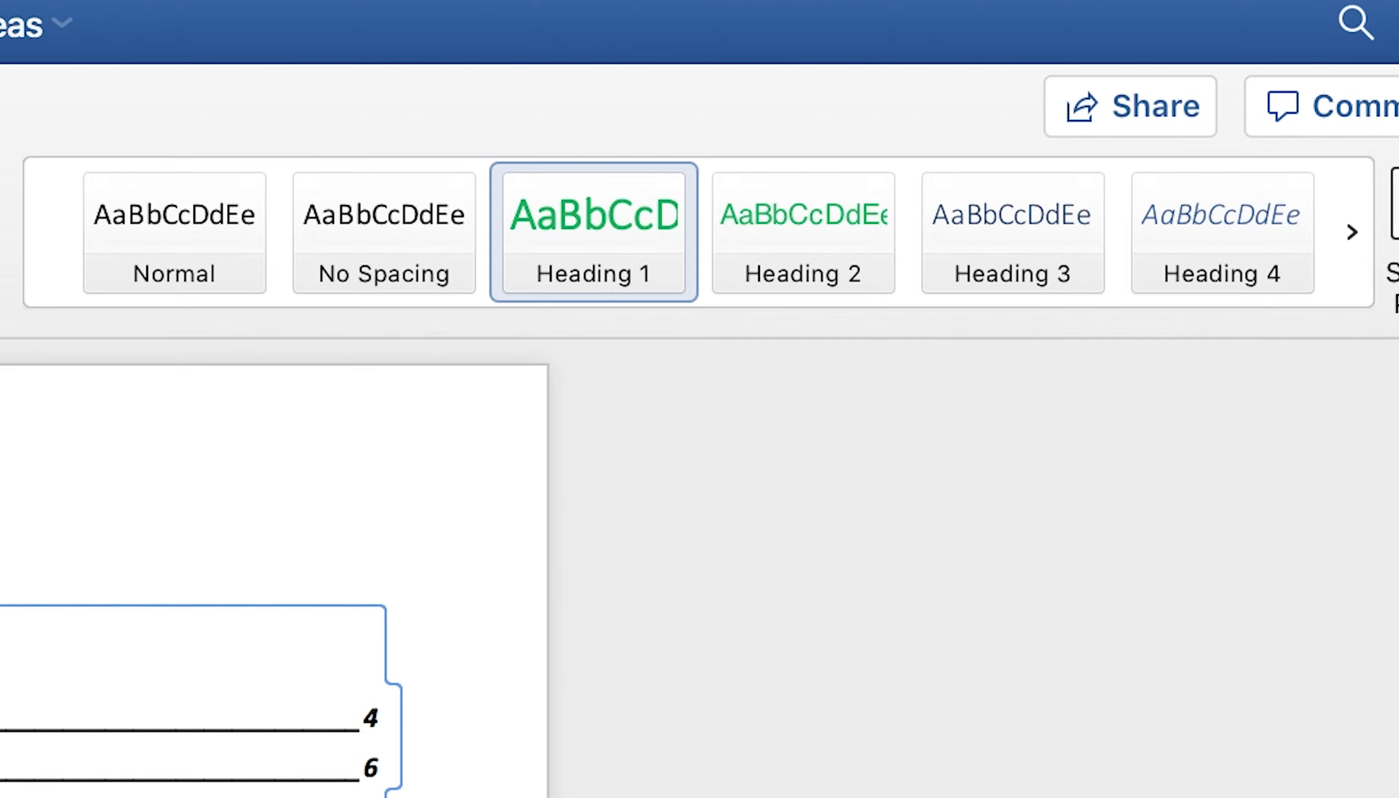
- Colour the "Table of Contents" title in a dark green theme colour and set its font to Helvetica
click(427, 118)
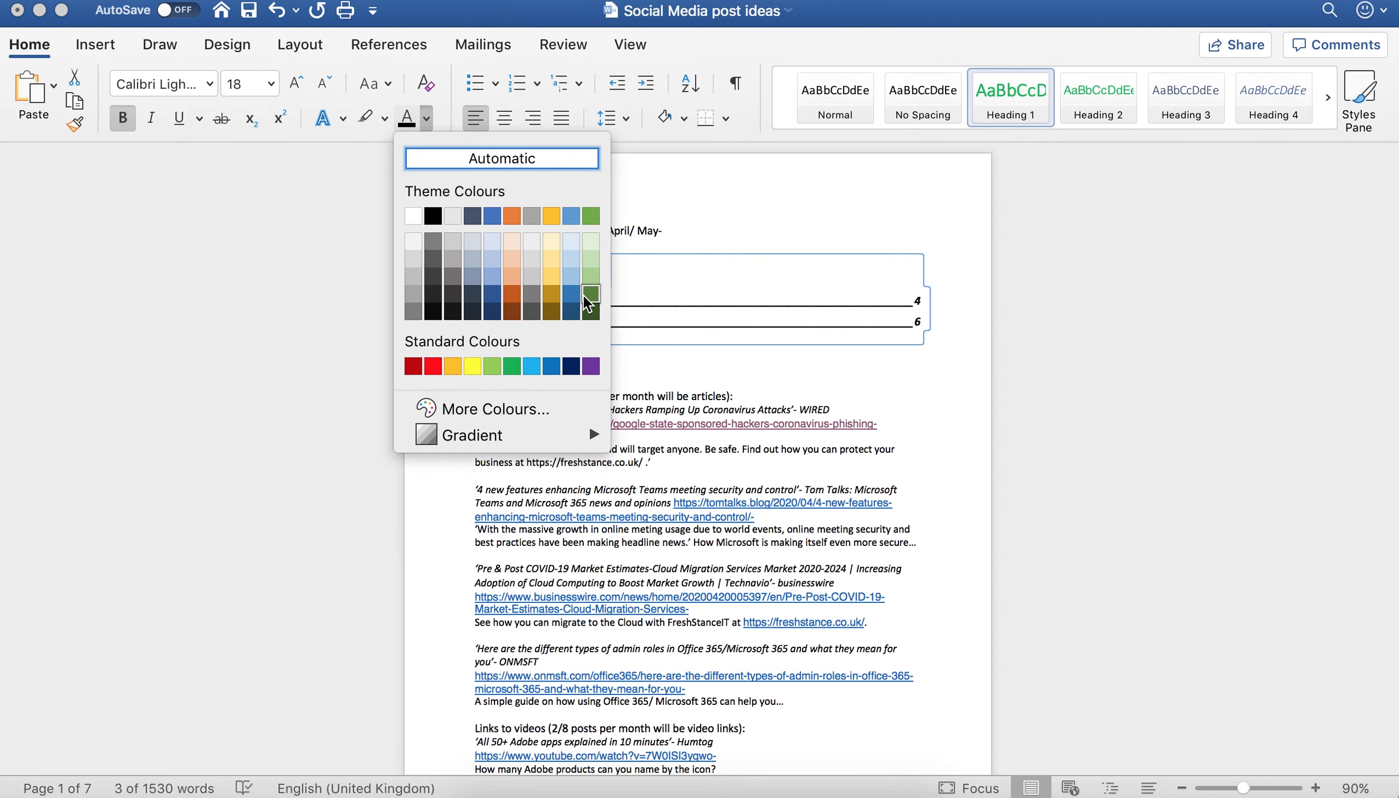
click(587, 294)
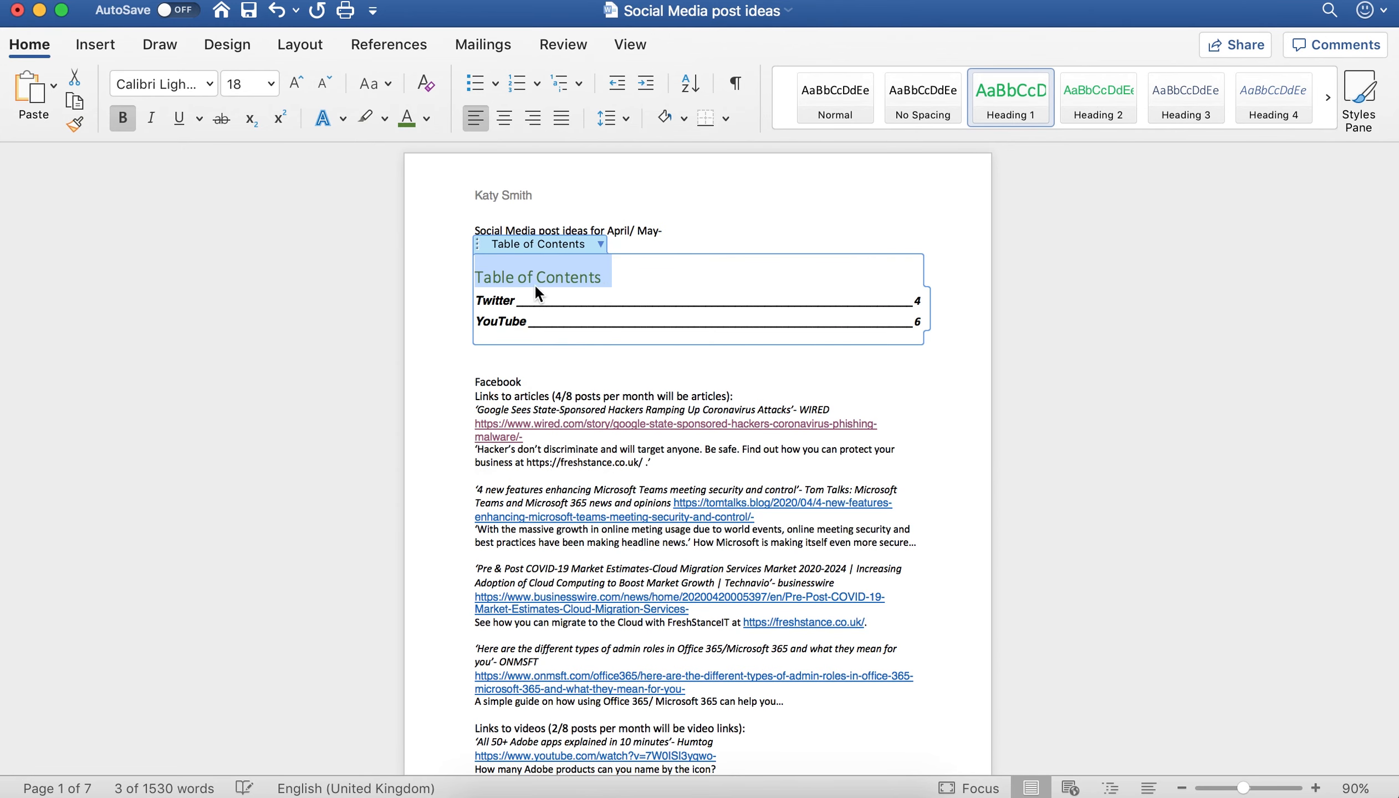
click(210, 85)
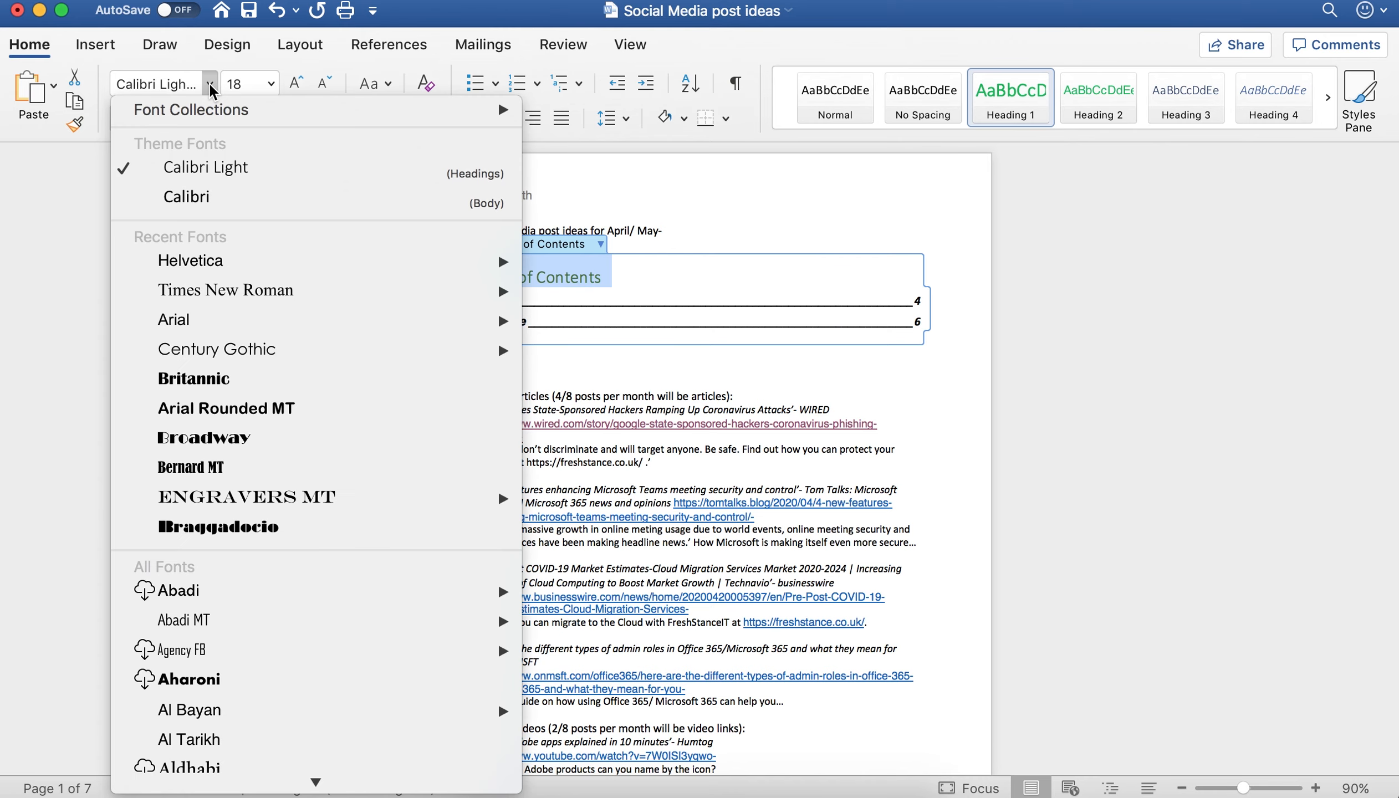
click(250, 269)
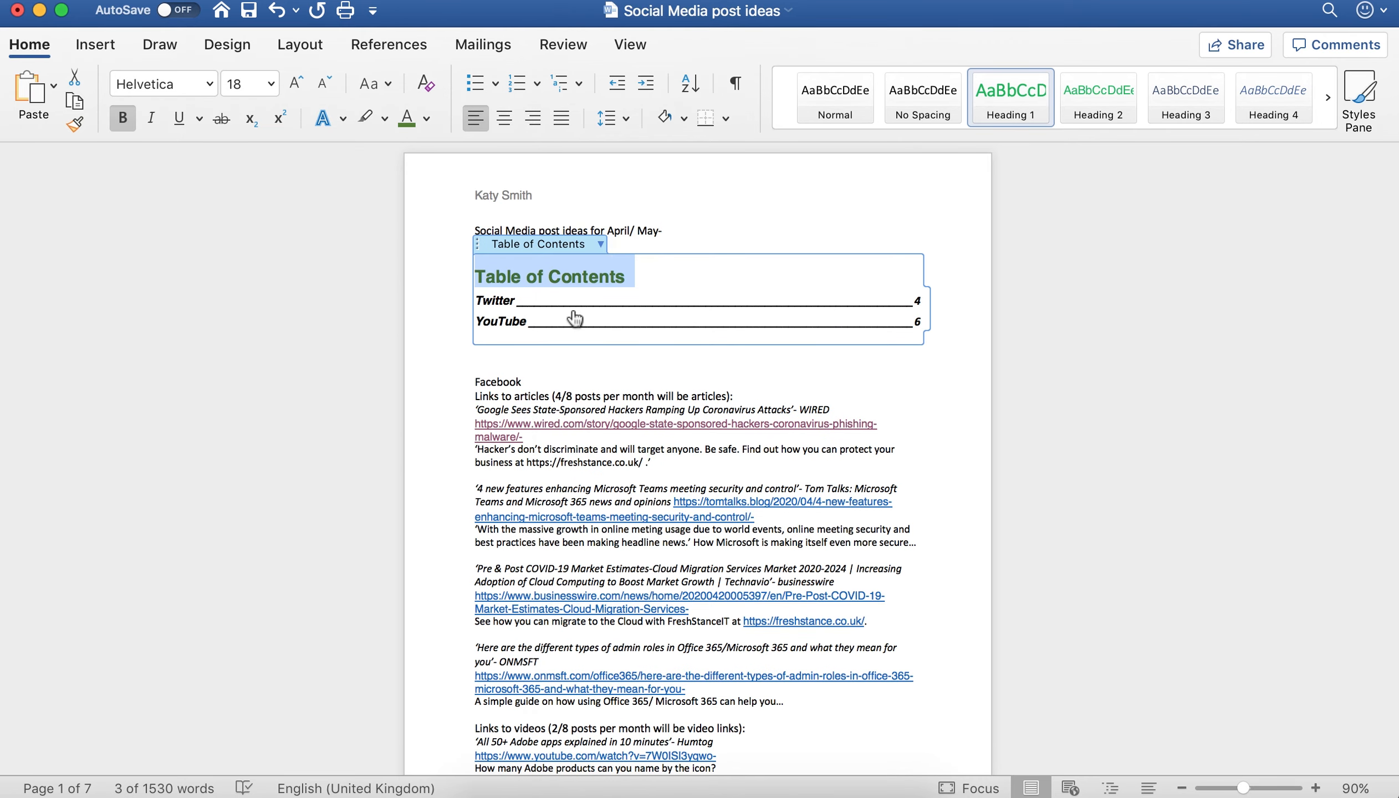
click(592, 275)
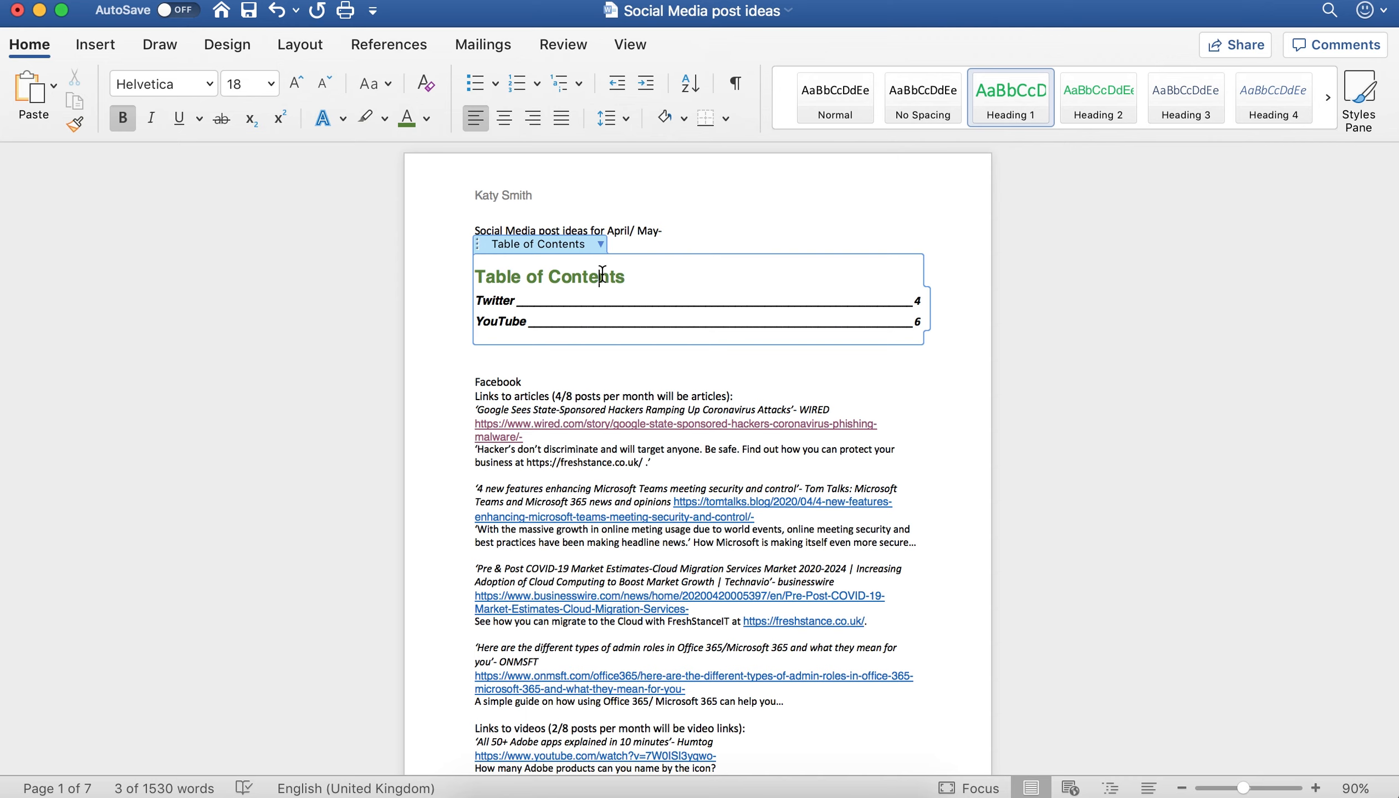
- Update the Heading 1 style to match the formatting of the "Table of Contents" title
triple_click(652, 268)
right_click(1008, 105)
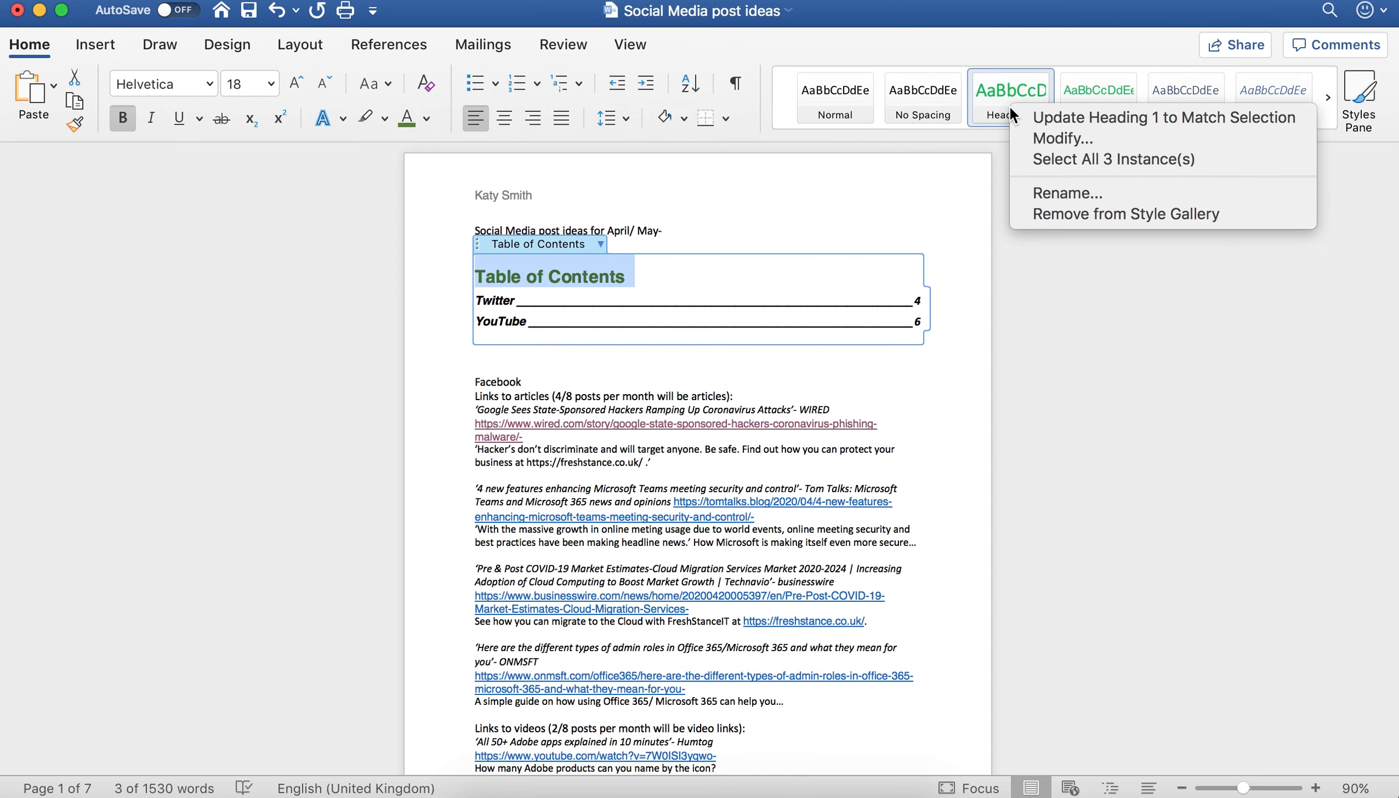
click(1024, 118)
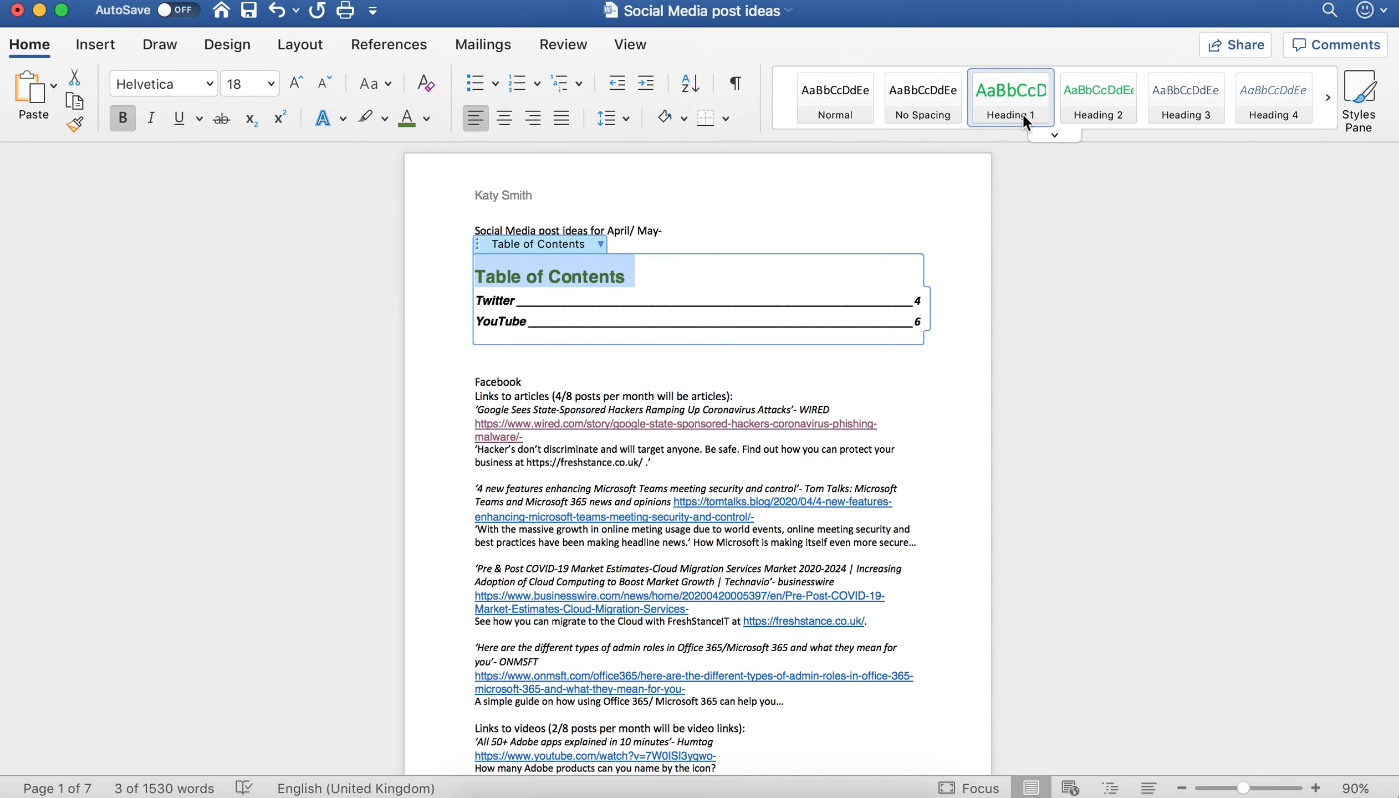
click(594, 270)
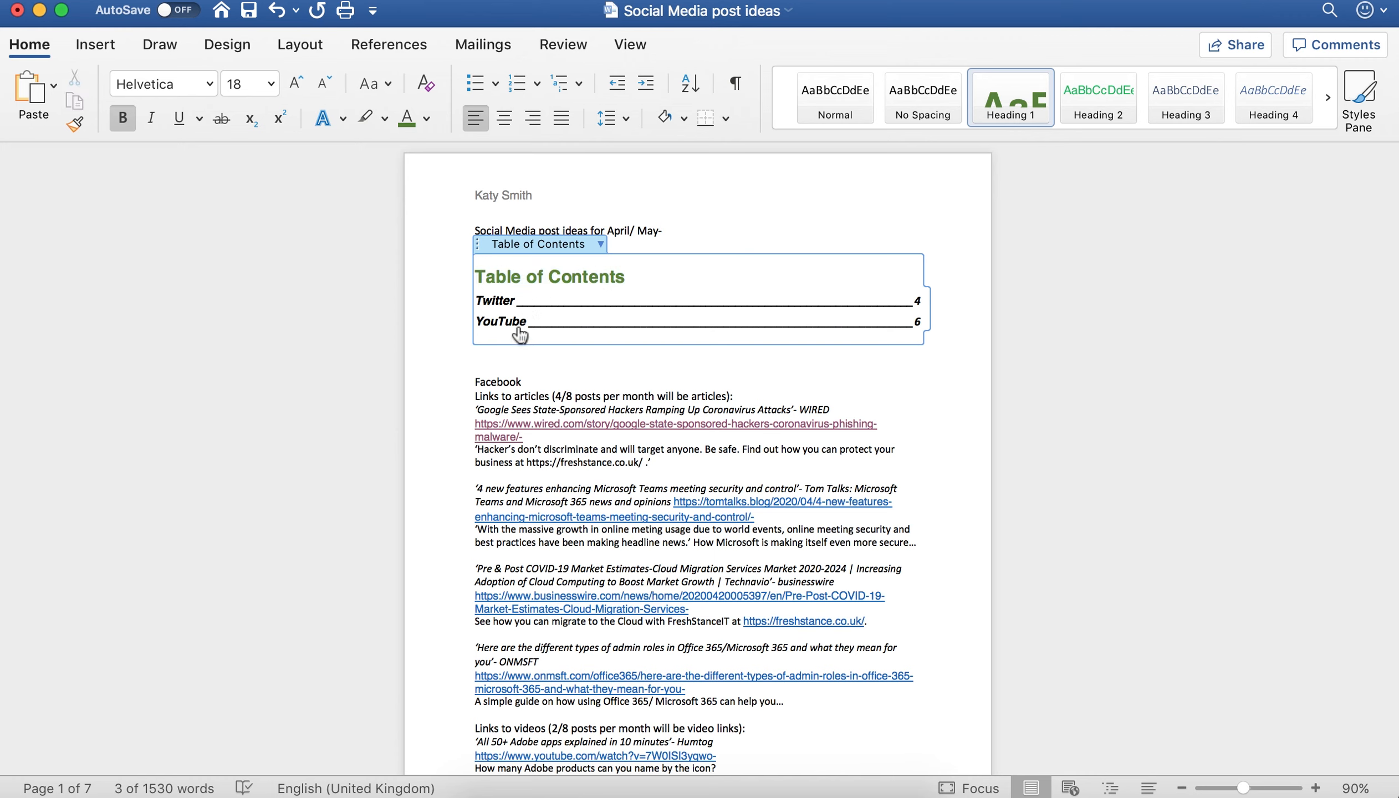
- Apply the Heading 1 style to the document title line and undo it
triple_click(575, 229)
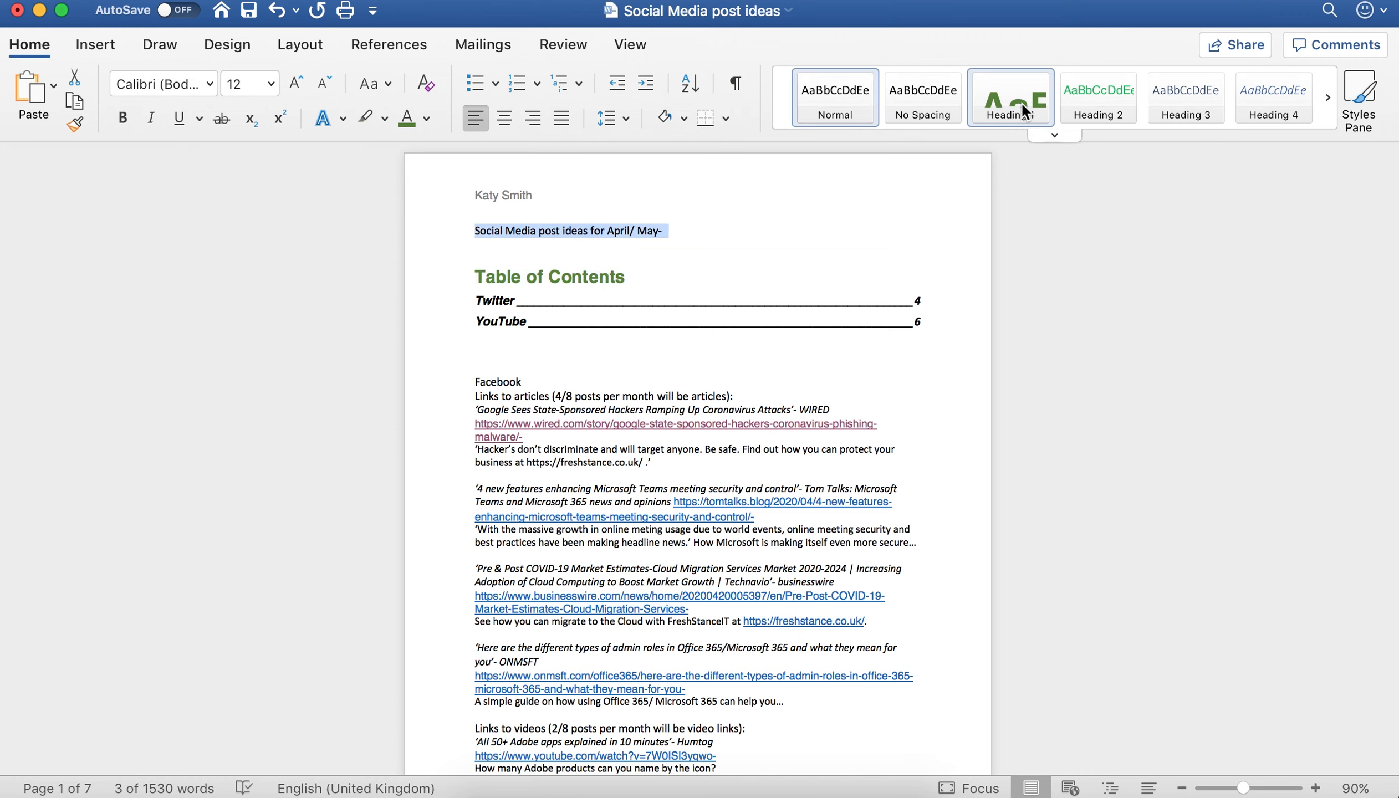
click(1025, 111)
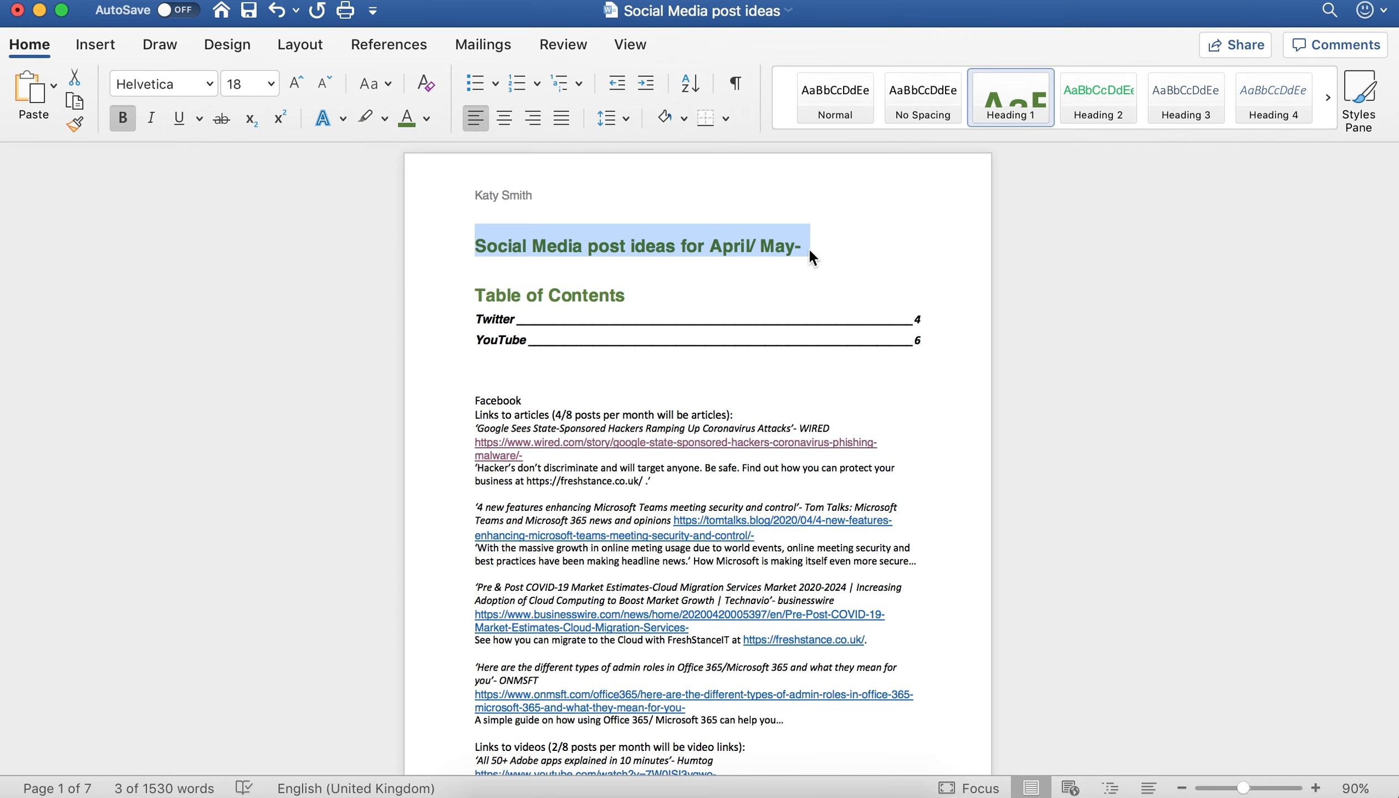
click(276, 10)
- Follow the Twitter entry in the table of contents to its section and return to the first page
click(544, 230)
click(584, 280)
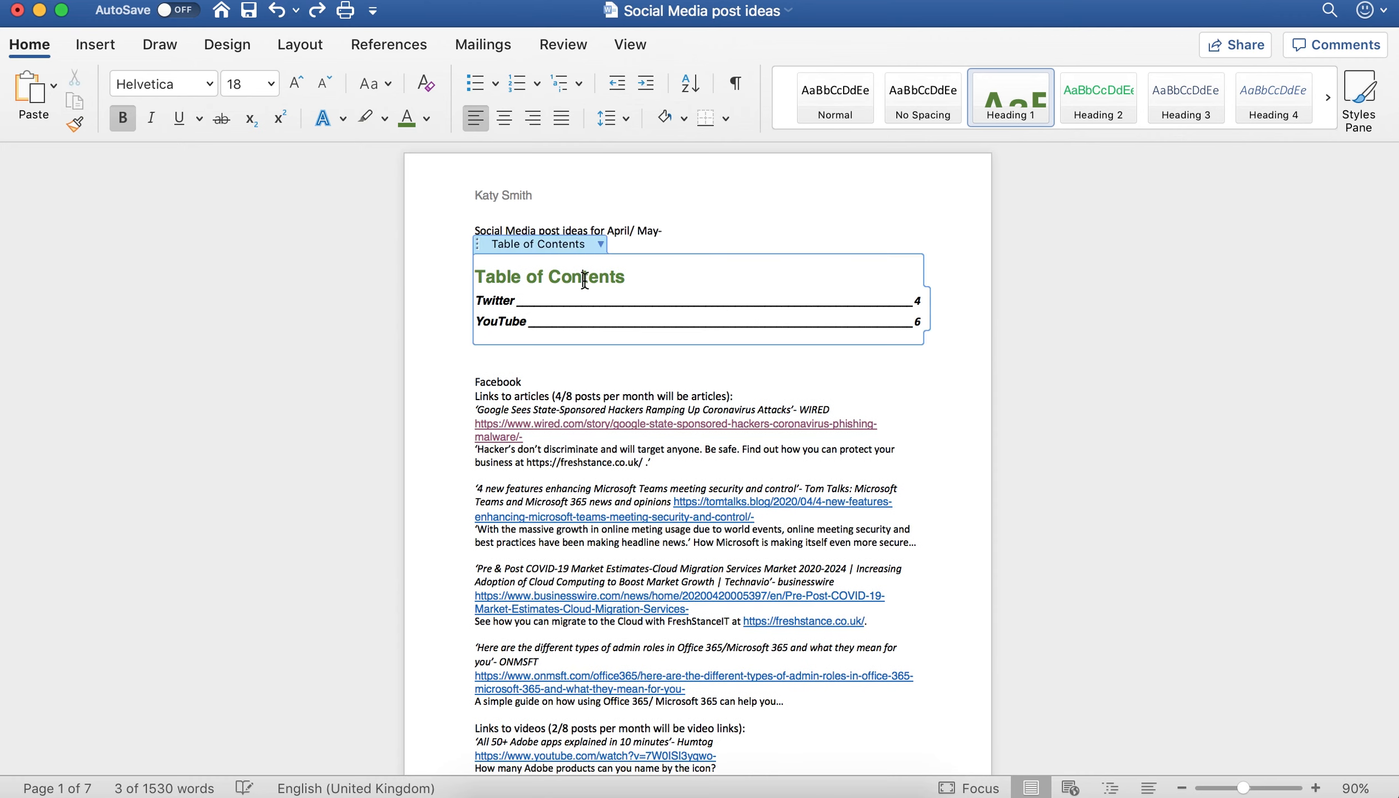
click(498, 310)
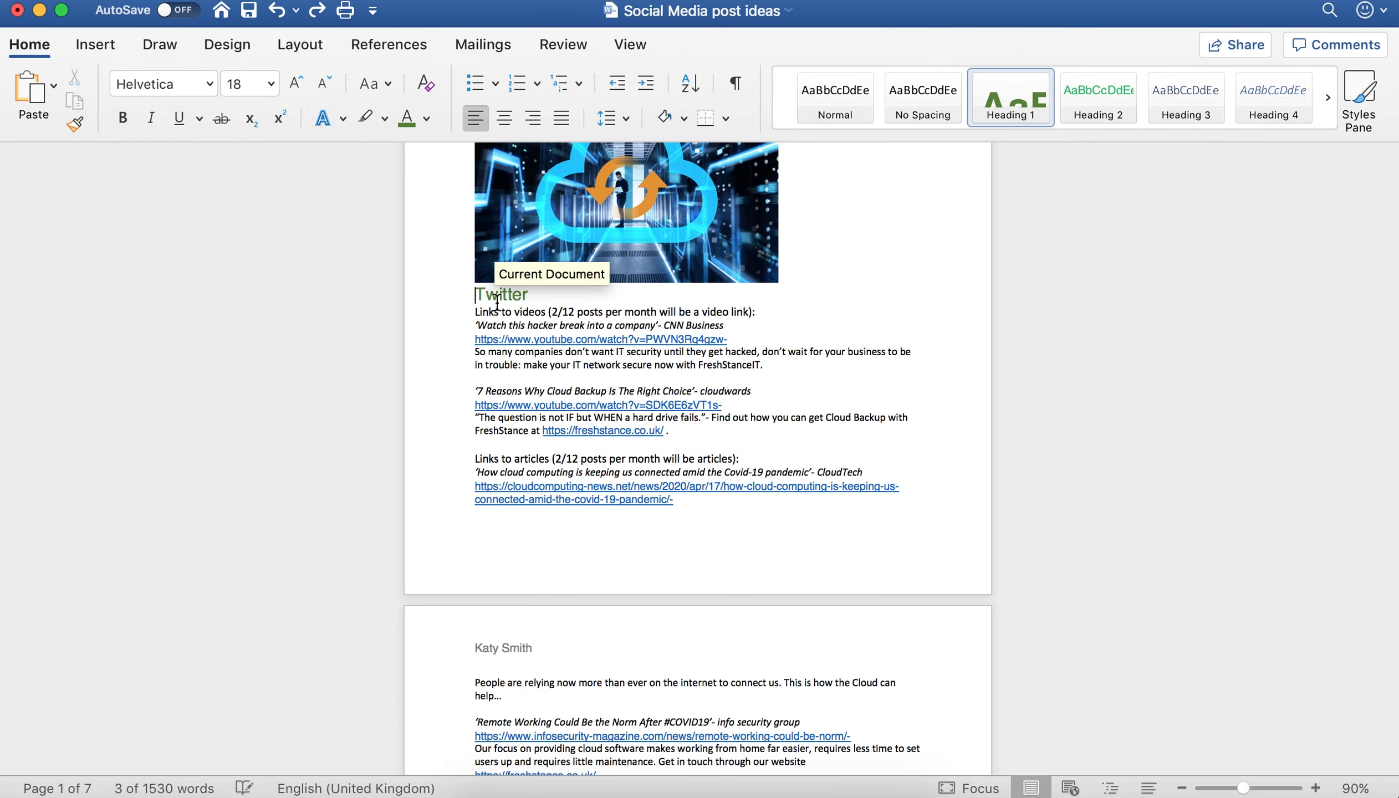
scroll(515, 295, up, 20)
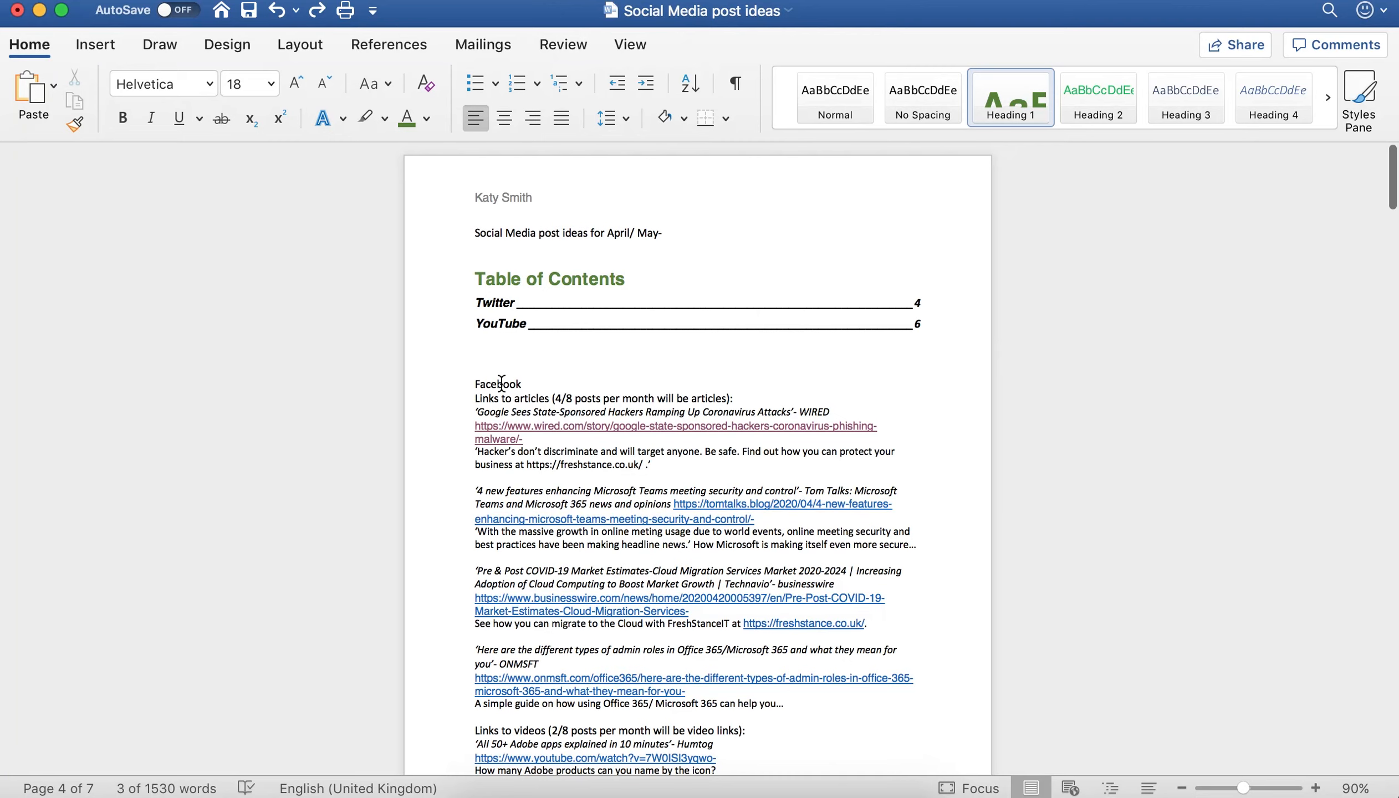
- Apply the Heading 2 style to the "Facebook" line and update Heading 2 to match its formatting
double_click(501, 384)
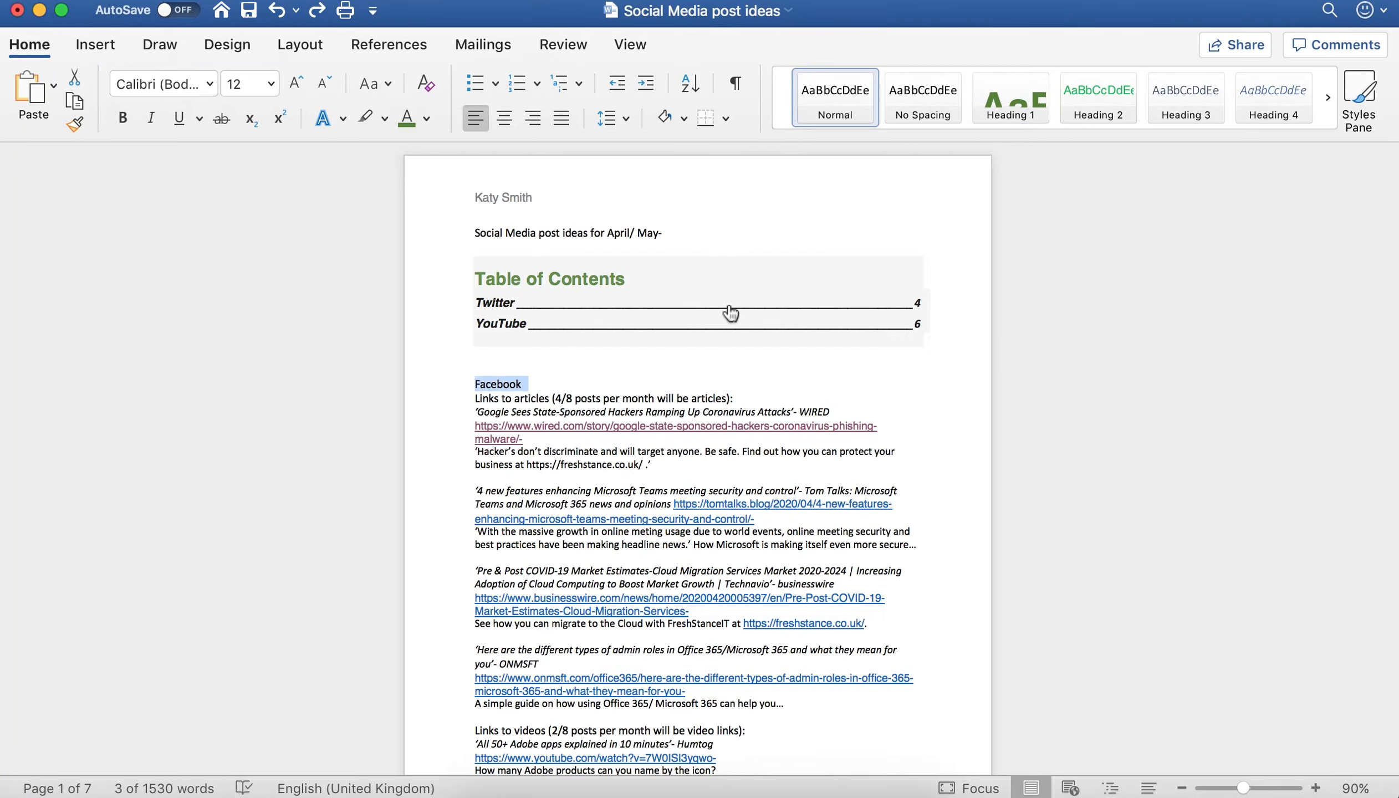
click(1102, 89)
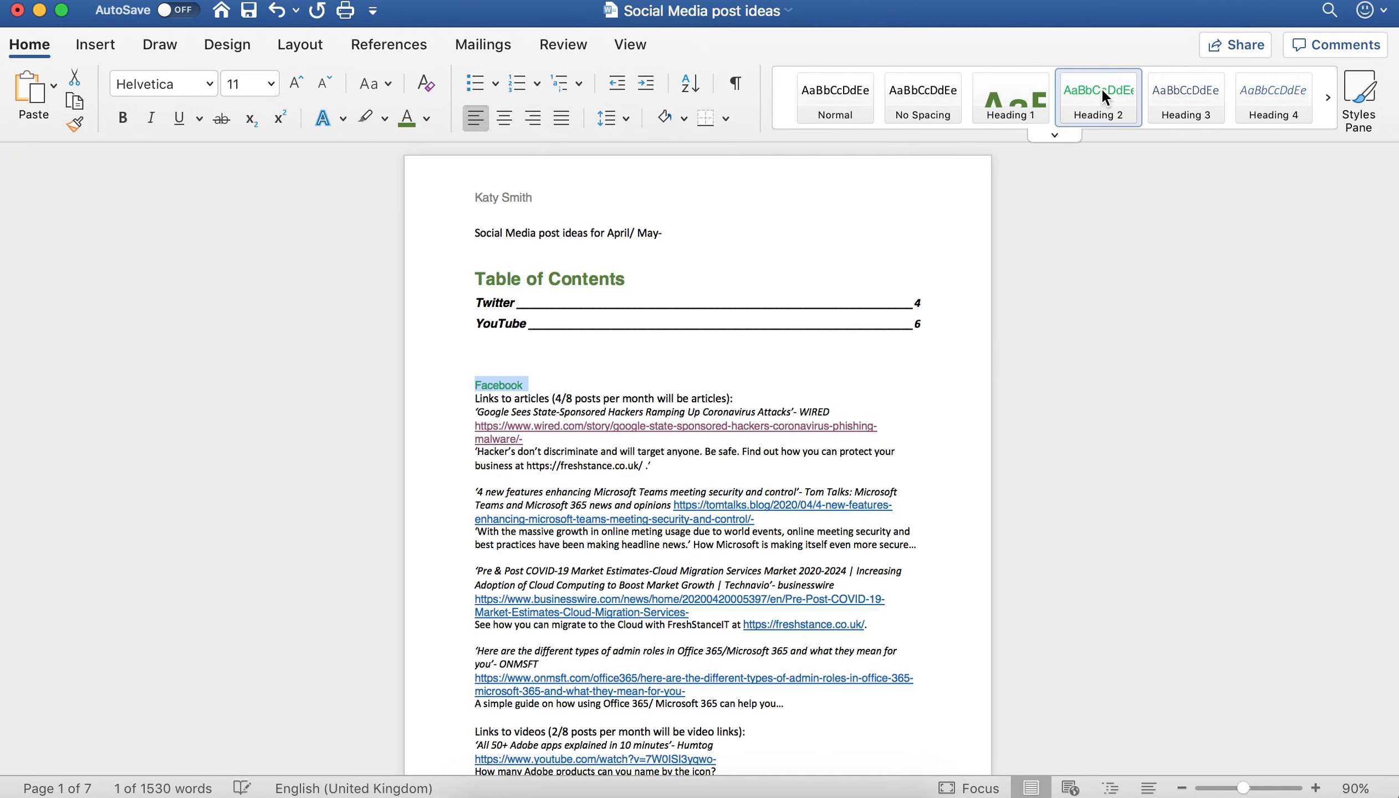
click(746, 373)
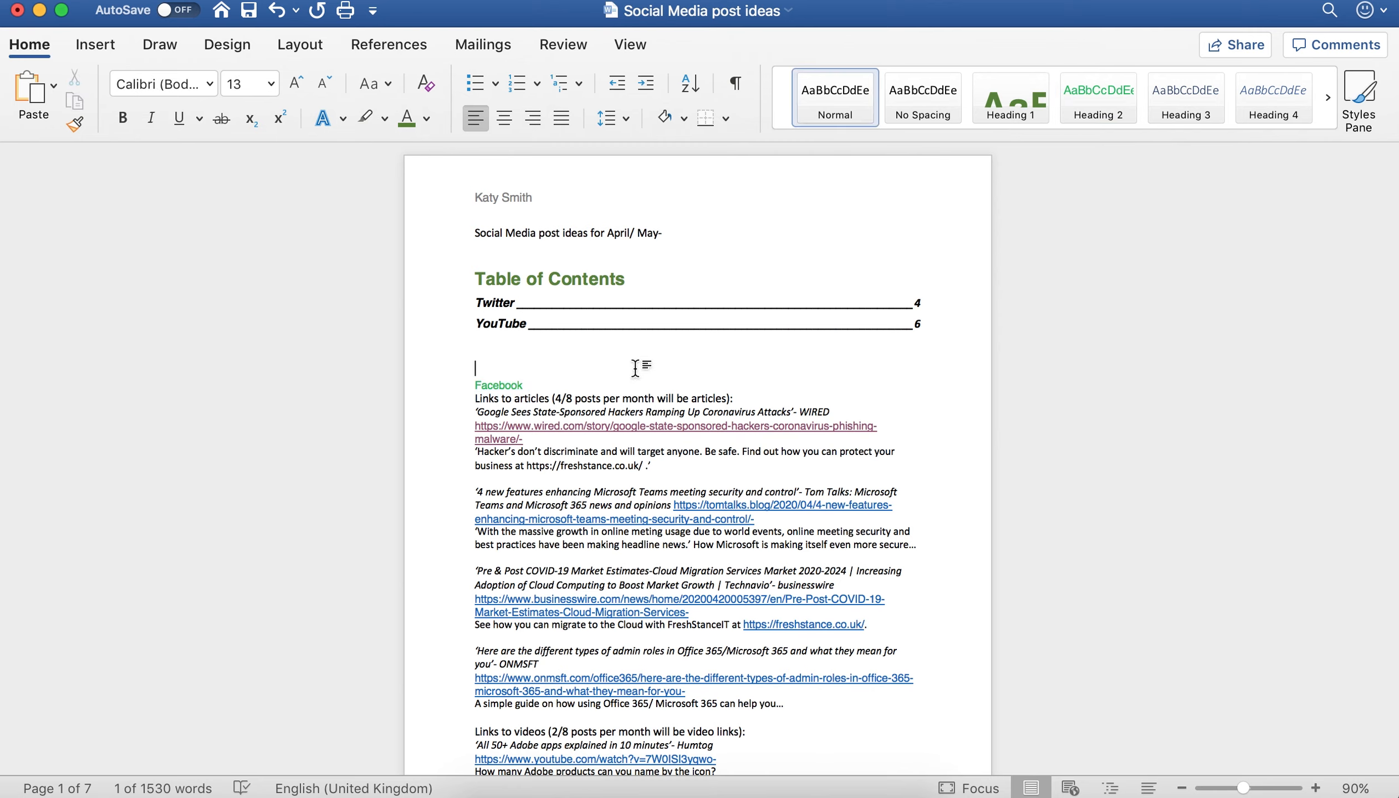
double_click(513, 383)
right_click(1096, 94)
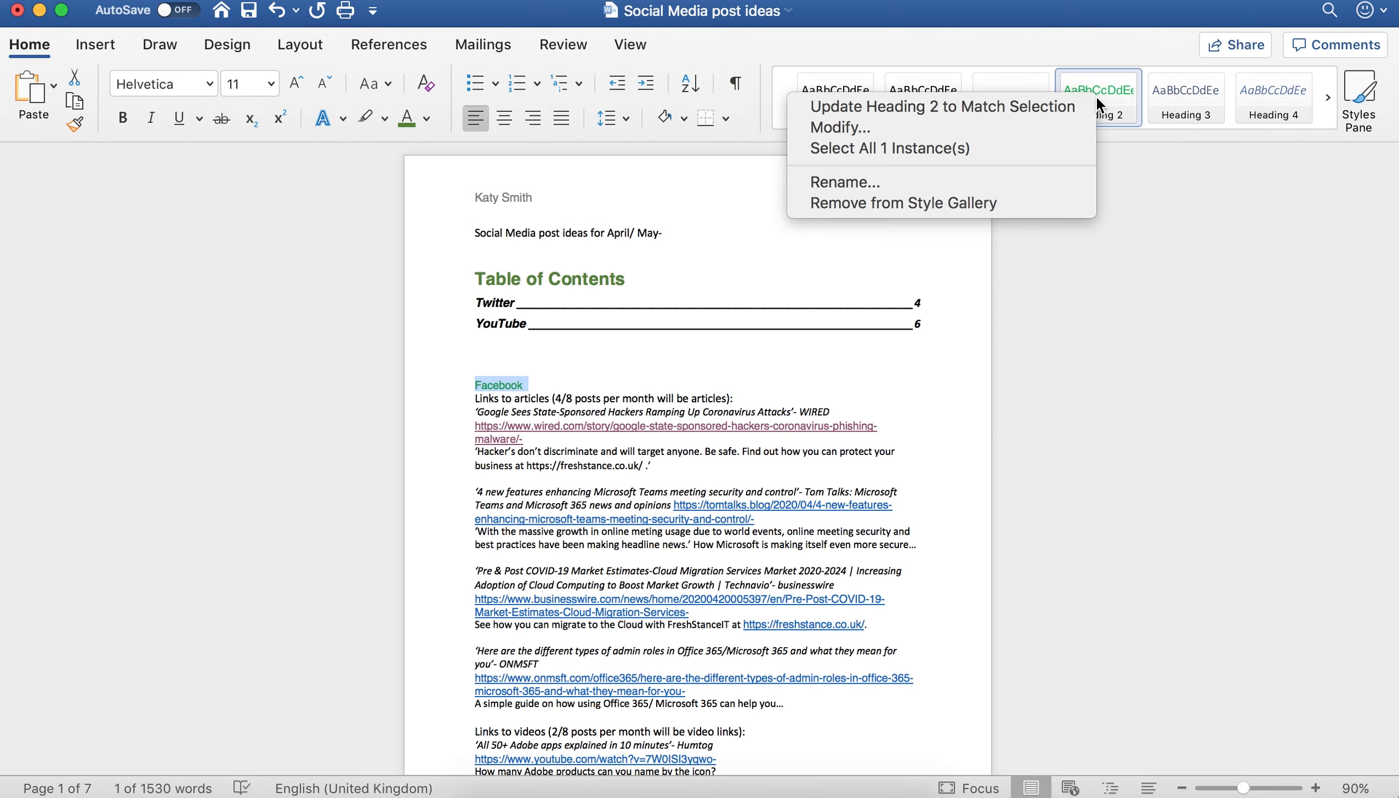
click(1073, 103)
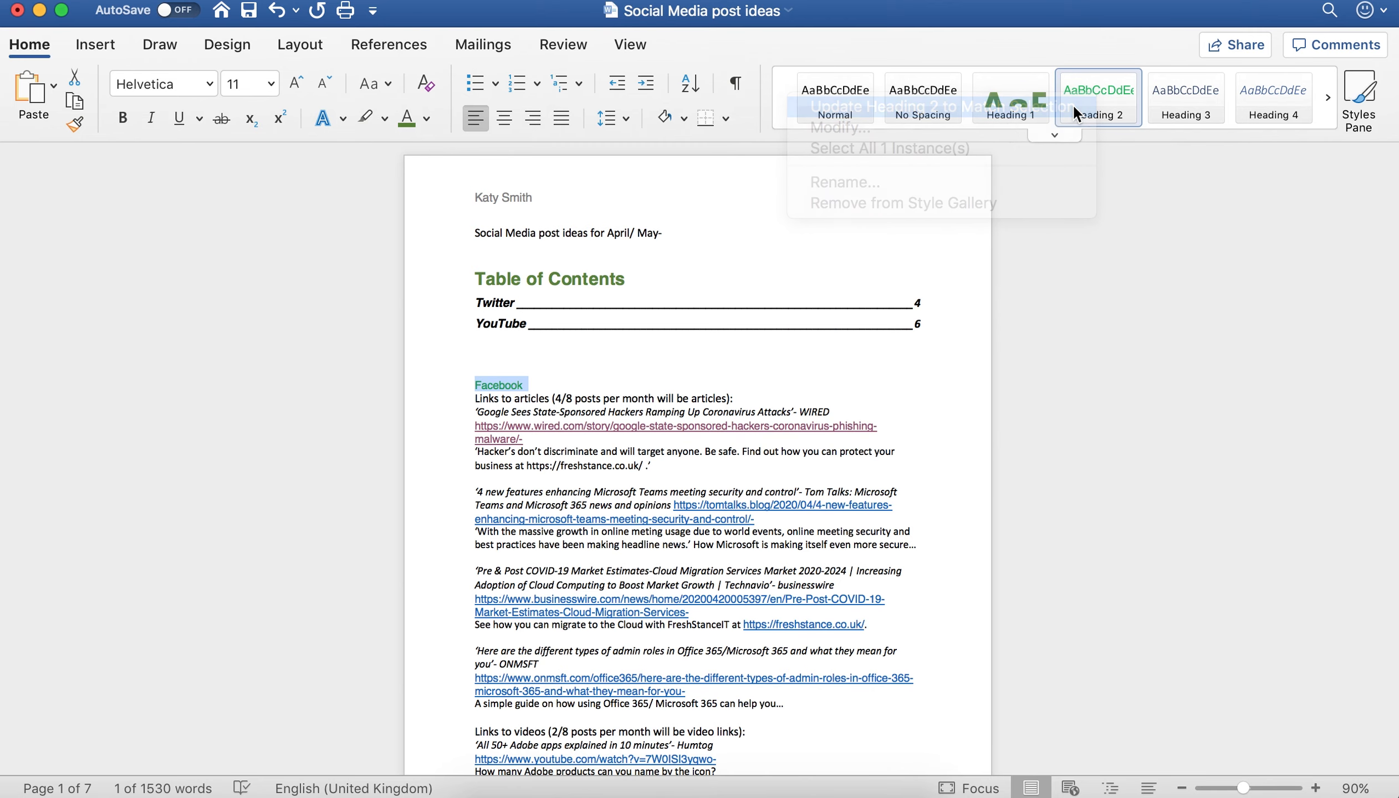
- Follow an entry in the table of contents to its section and return to the first page
click(526, 314)
scroll(522, 311, up, 20)
scroll(522, 312, up, 8)
- Update the entire table of contents rather than only its page numbers
click(625, 273)
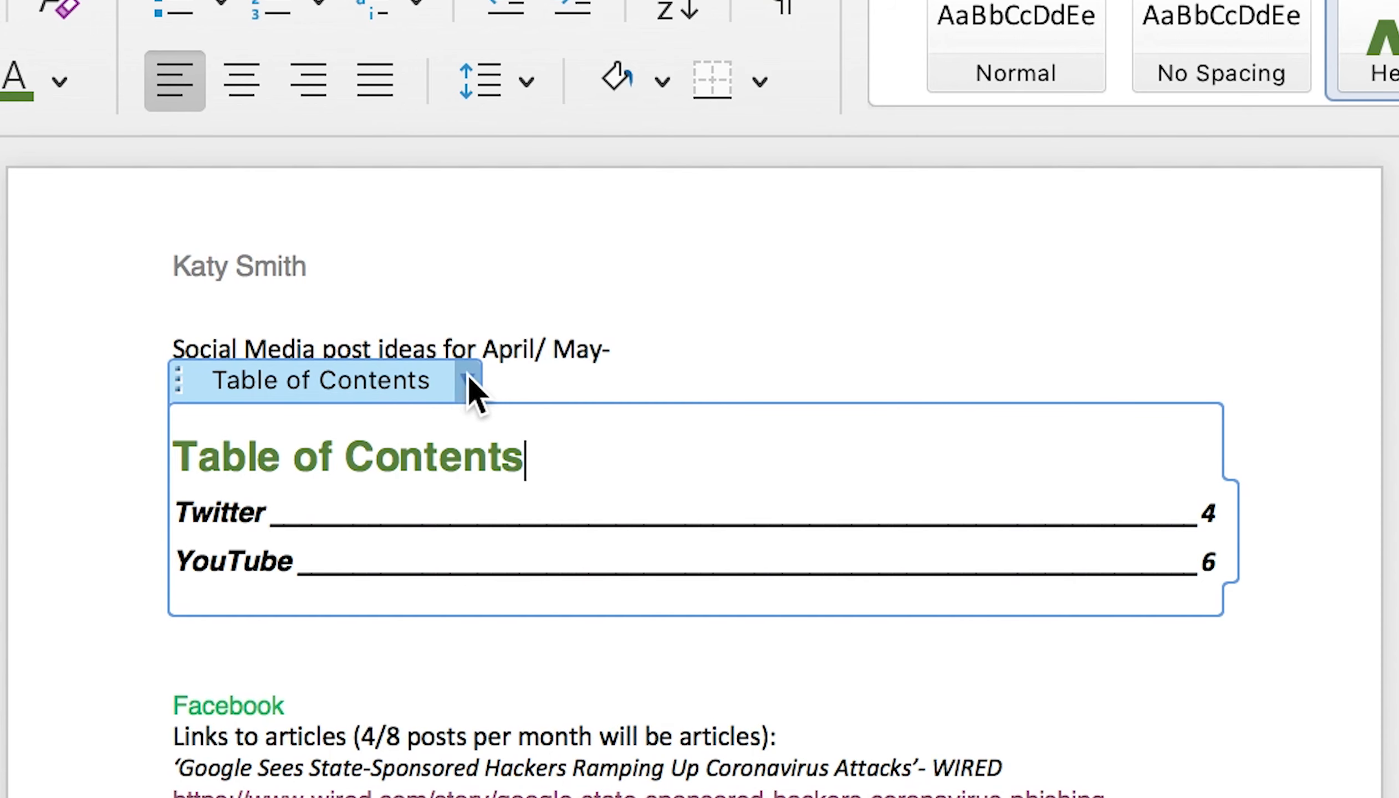
click(601, 247)
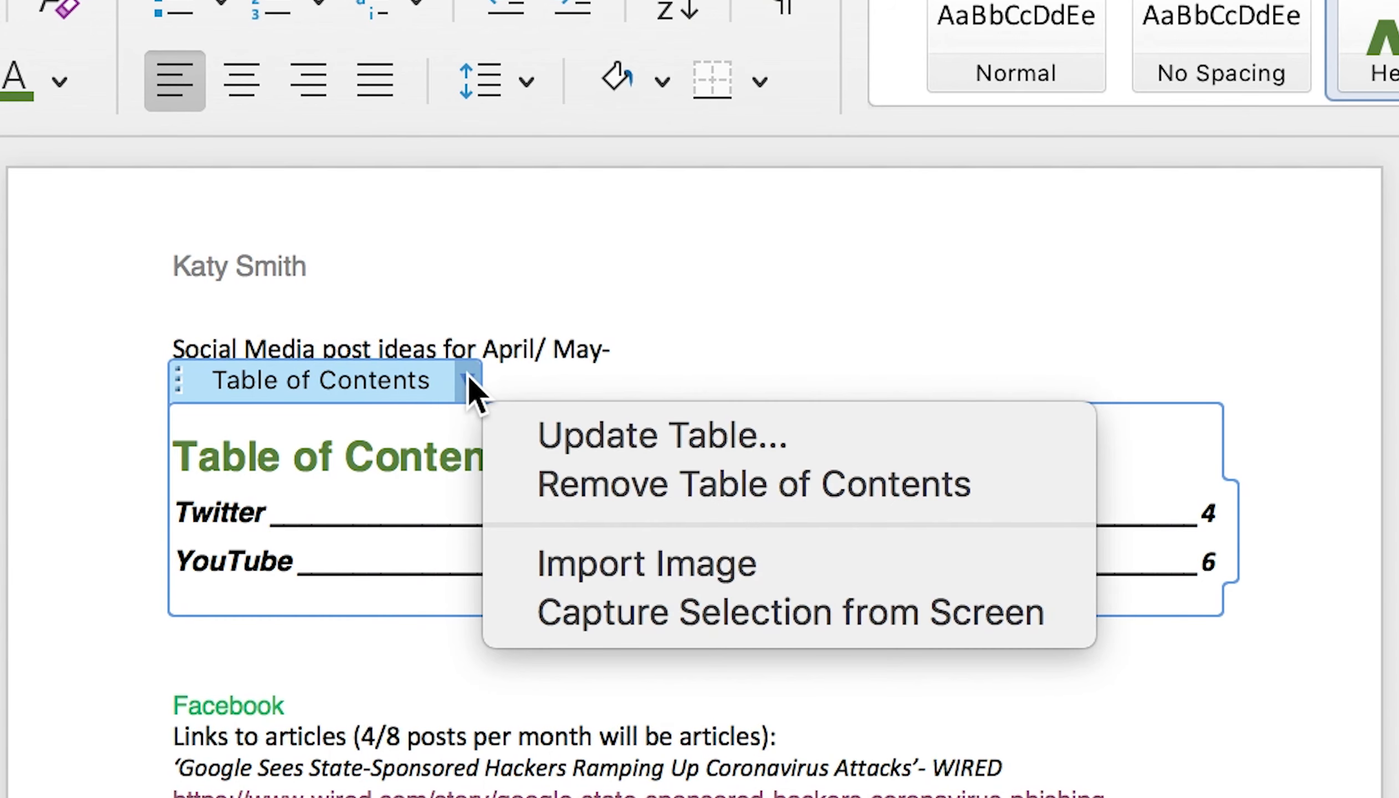
click(515, 435)
click(518, 452)
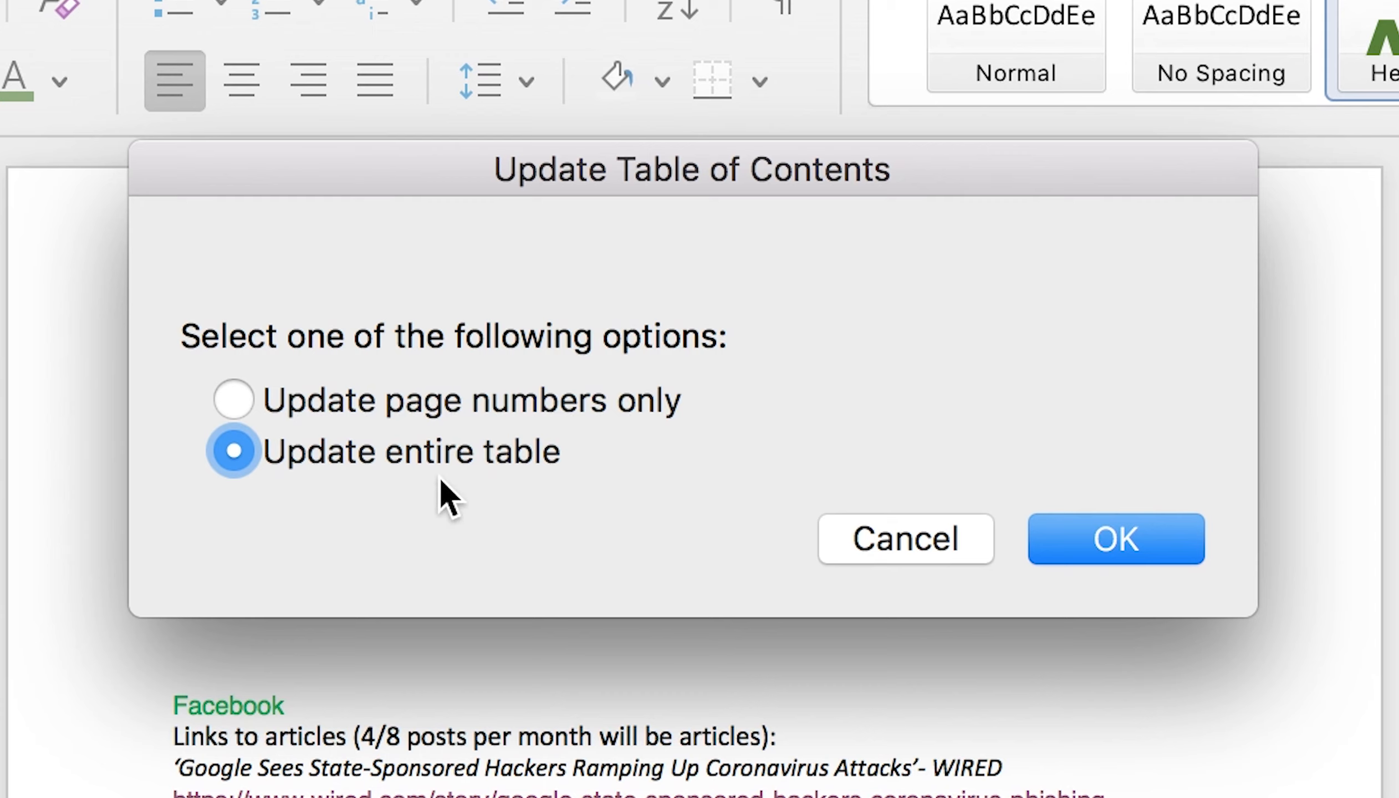
click(1093, 546)
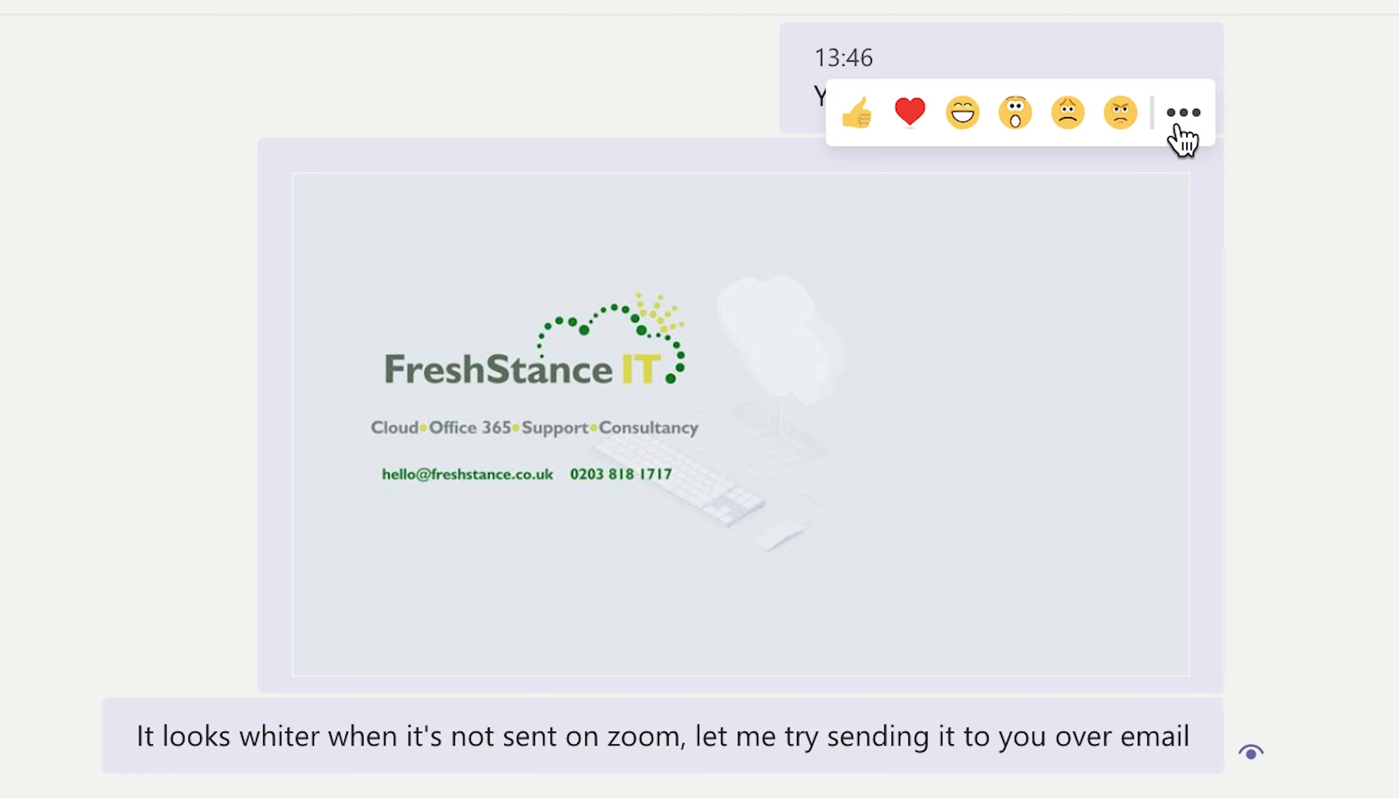
- In Microsoft Teams, save the chat message containing the FreshStance IT image and open it from the saved messages
click(1183, 113)
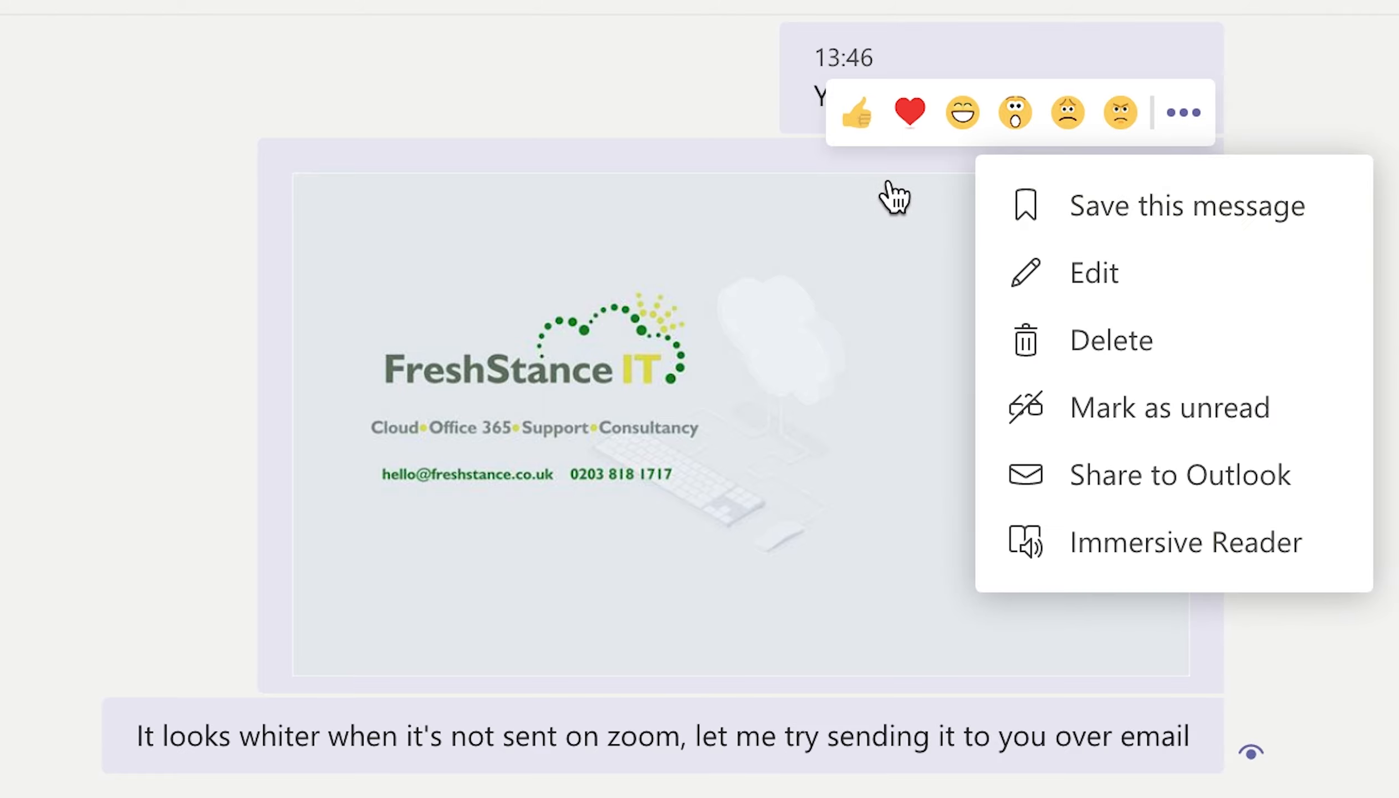
click(1131, 213)
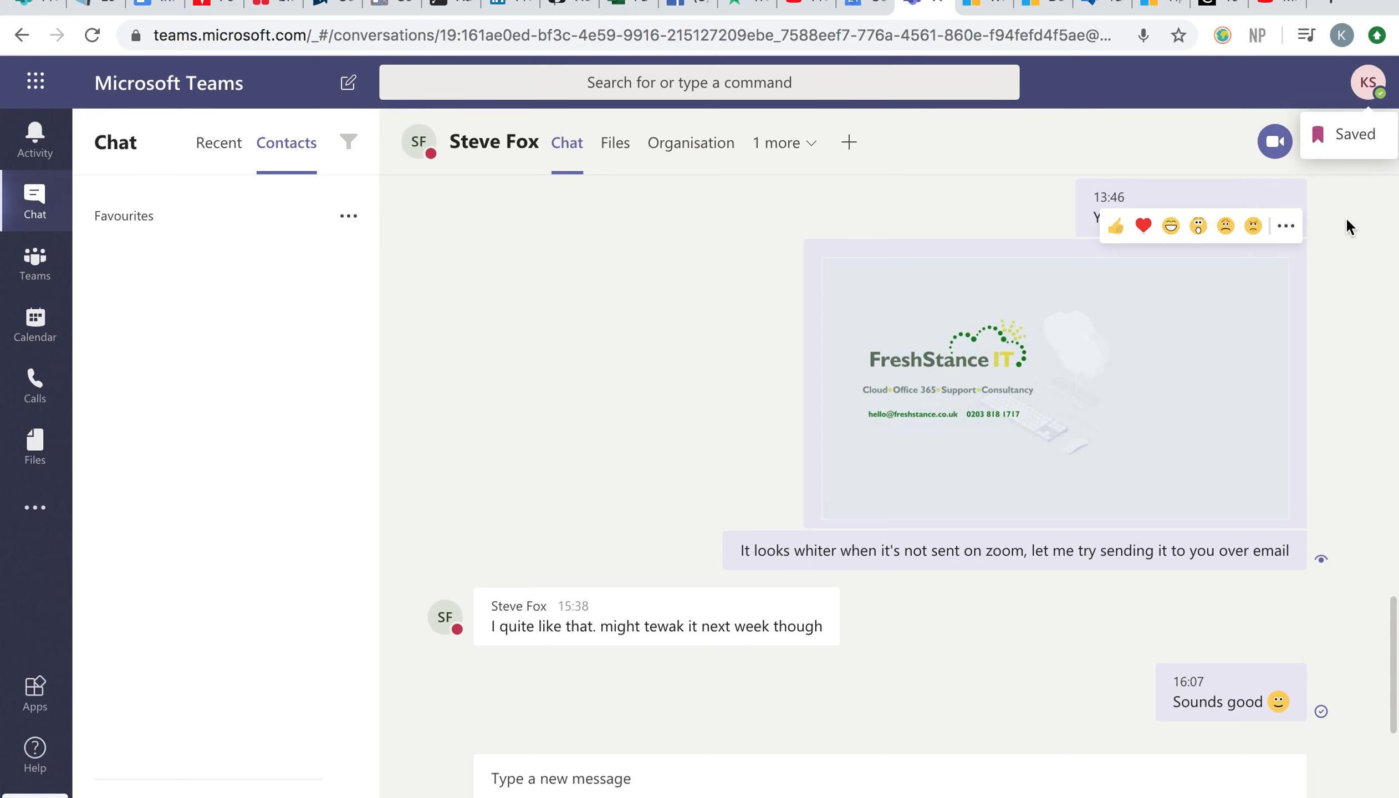
click(1371, 89)
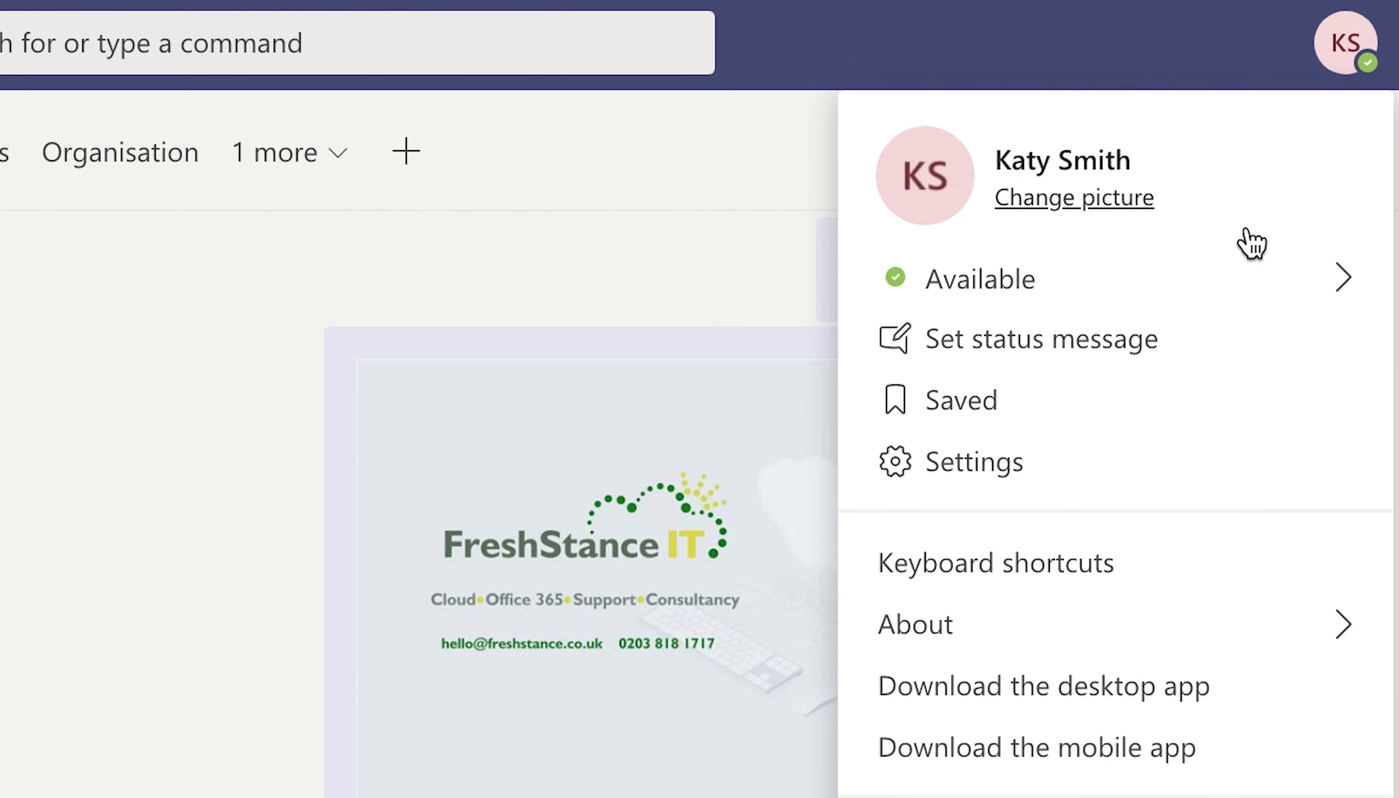
click(1159, 399)
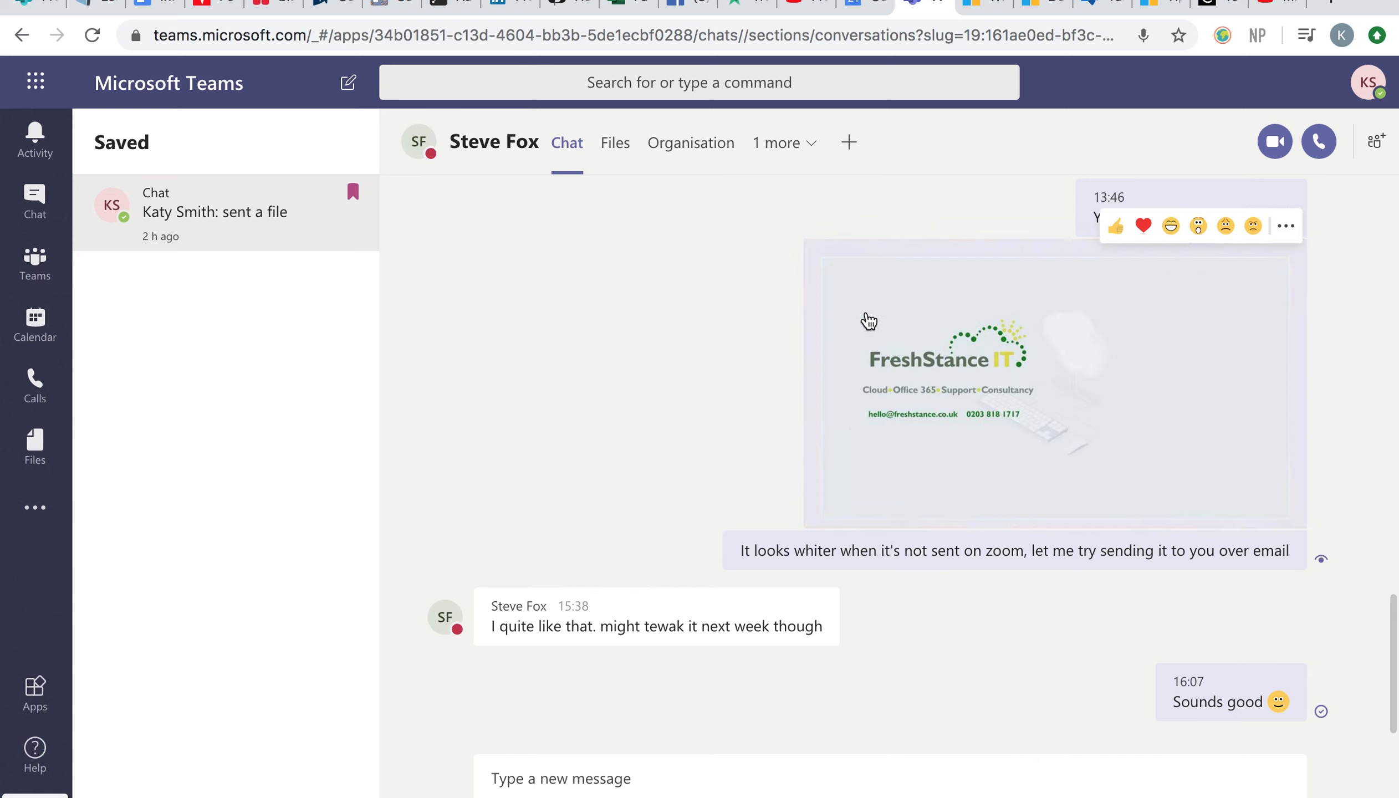
click(299, 217)
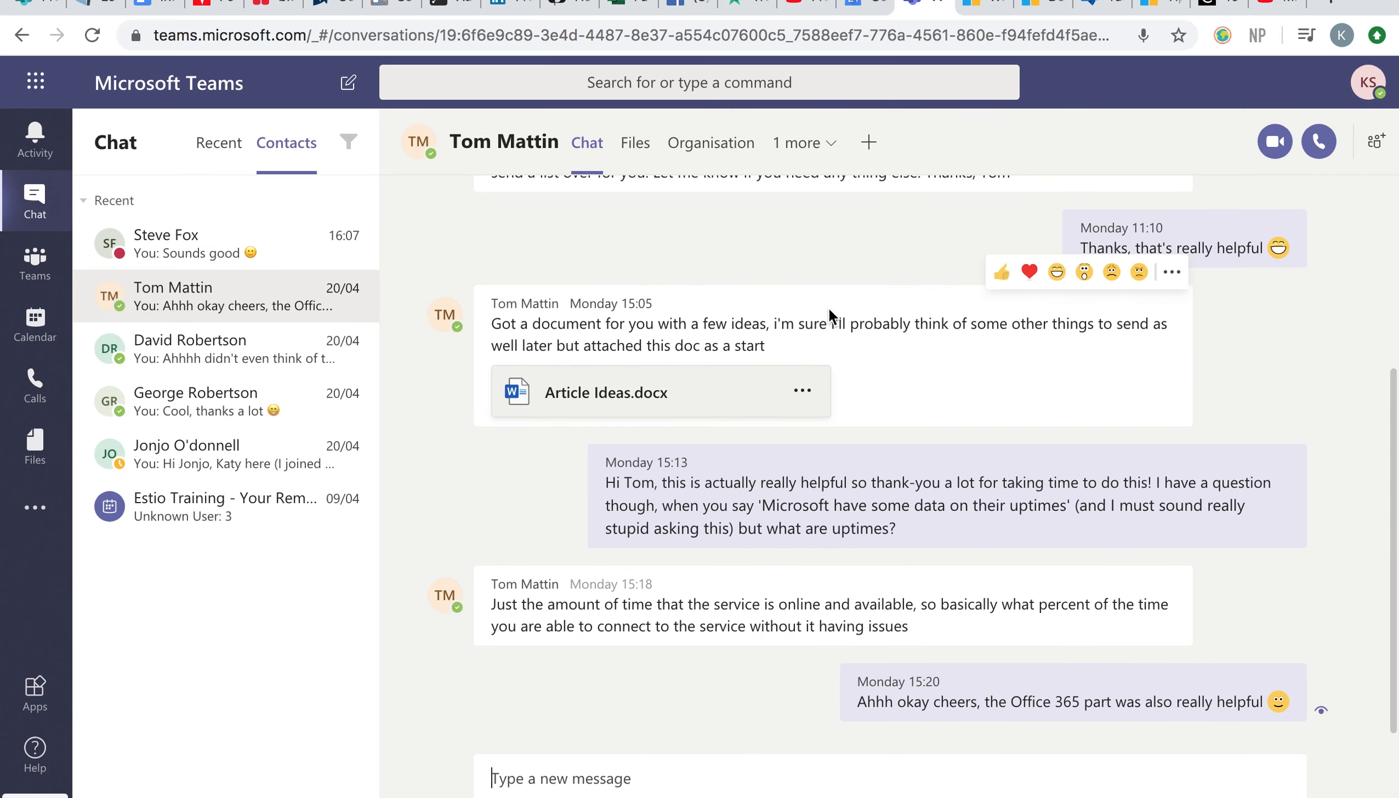
- Save the received chat message that has the Article Ideas.docx attachment
click(1056, 271)
click(1172, 272)
click(1176, 316)
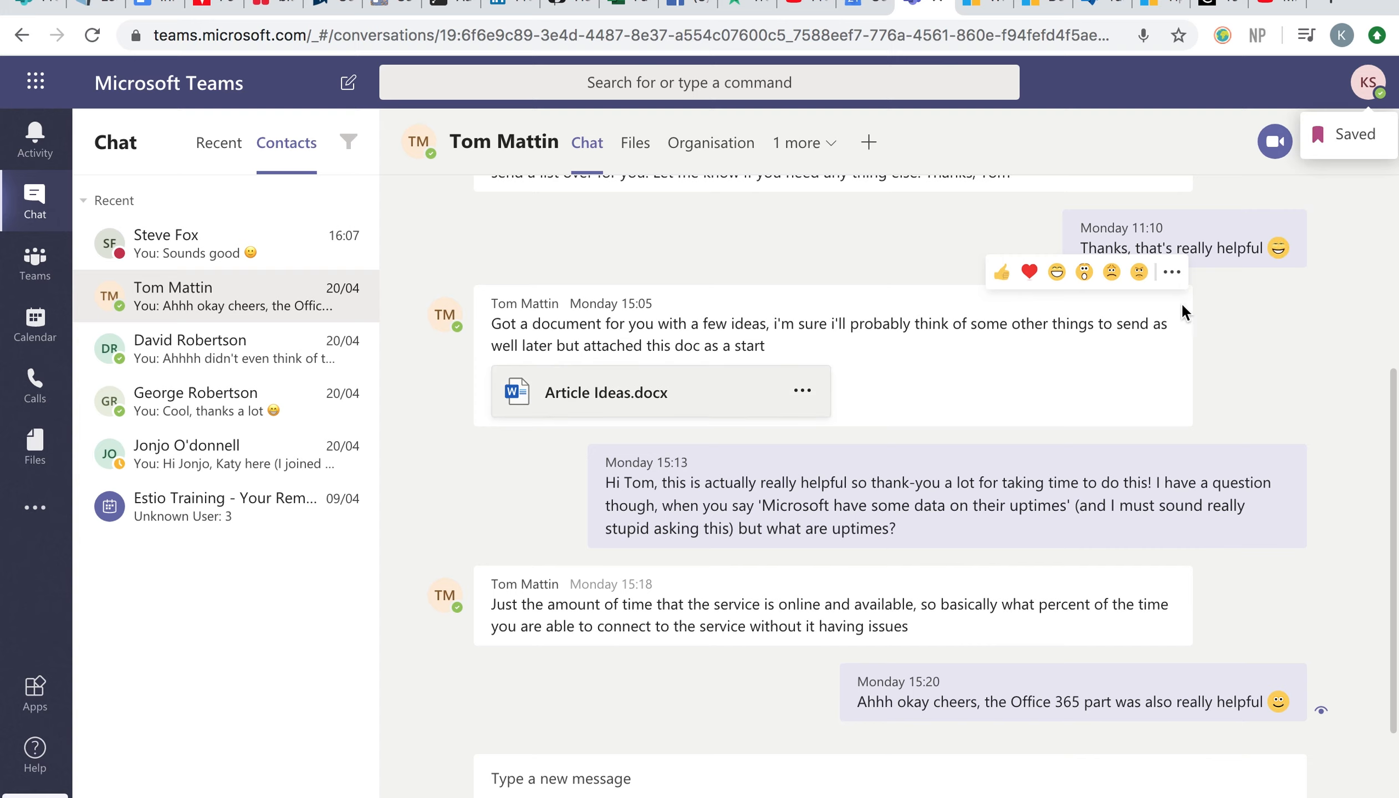
- Open the list of saved messages for the account
click(1368, 84)
mouse_move(1250, 229)
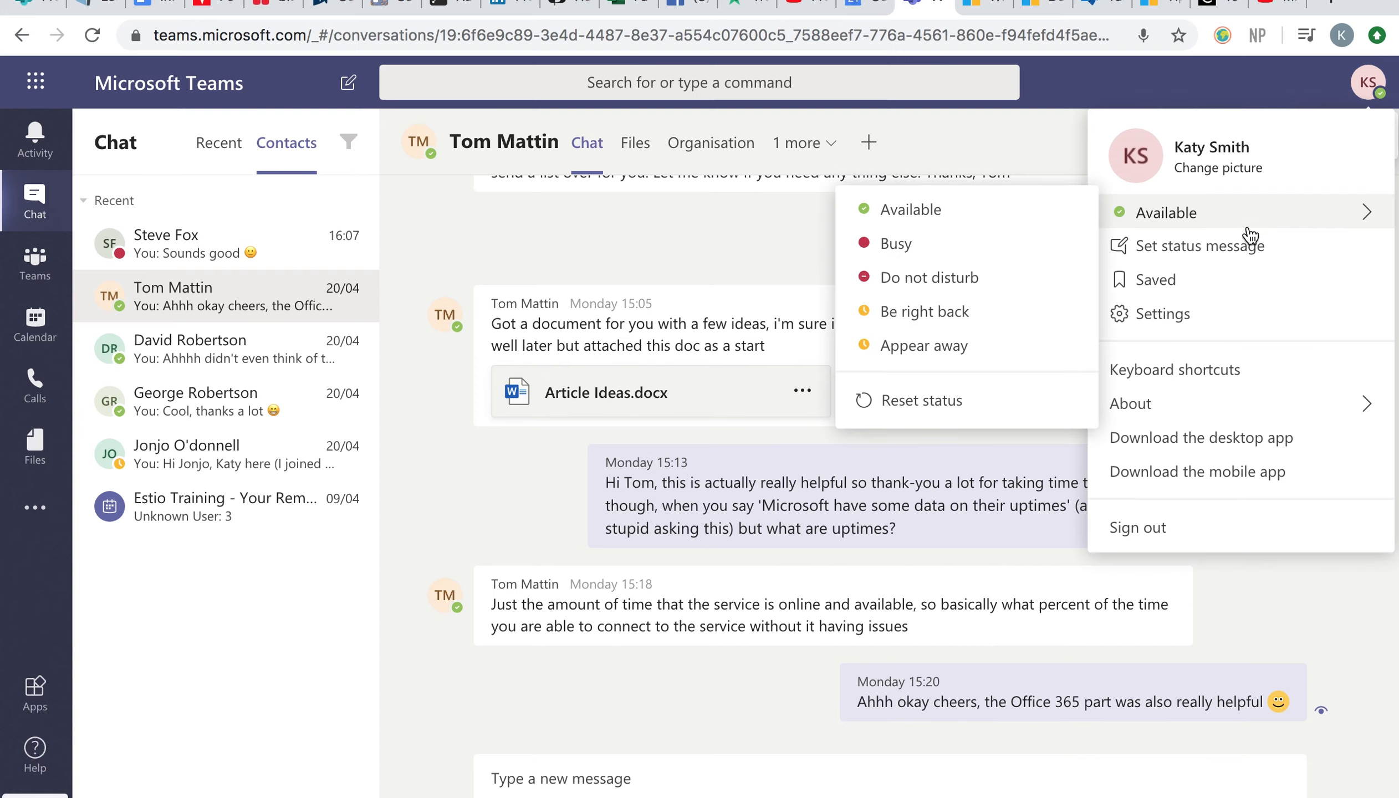